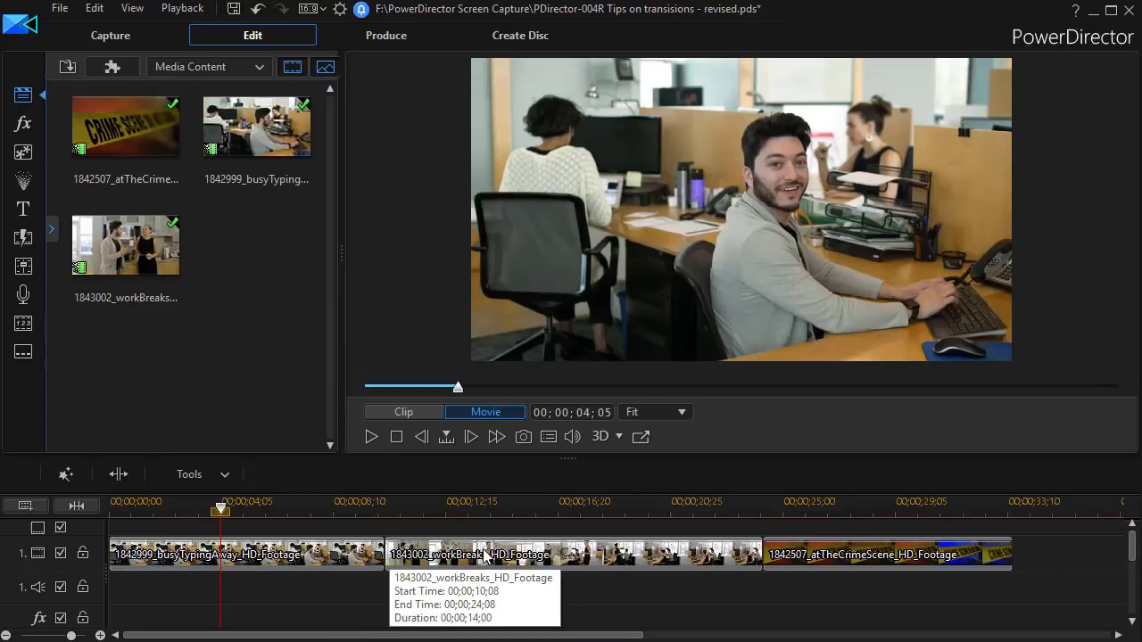
Step: Play the timeline through the cut between the busyTypingAway and workBreaks clips to review it
left_click(370, 438)
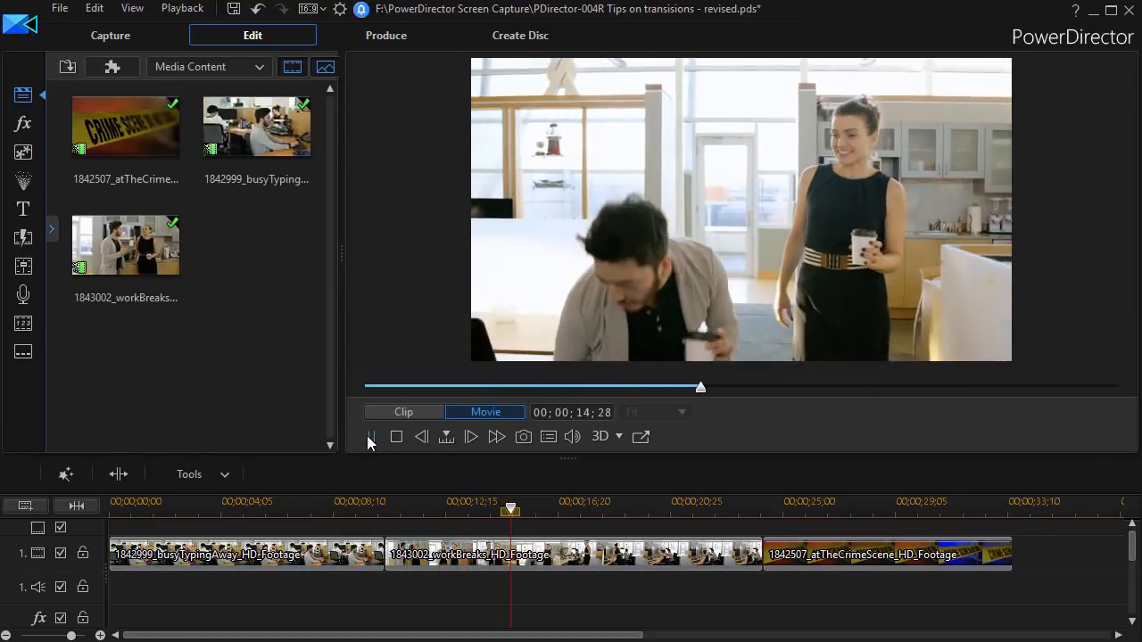
left_click(372, 437)
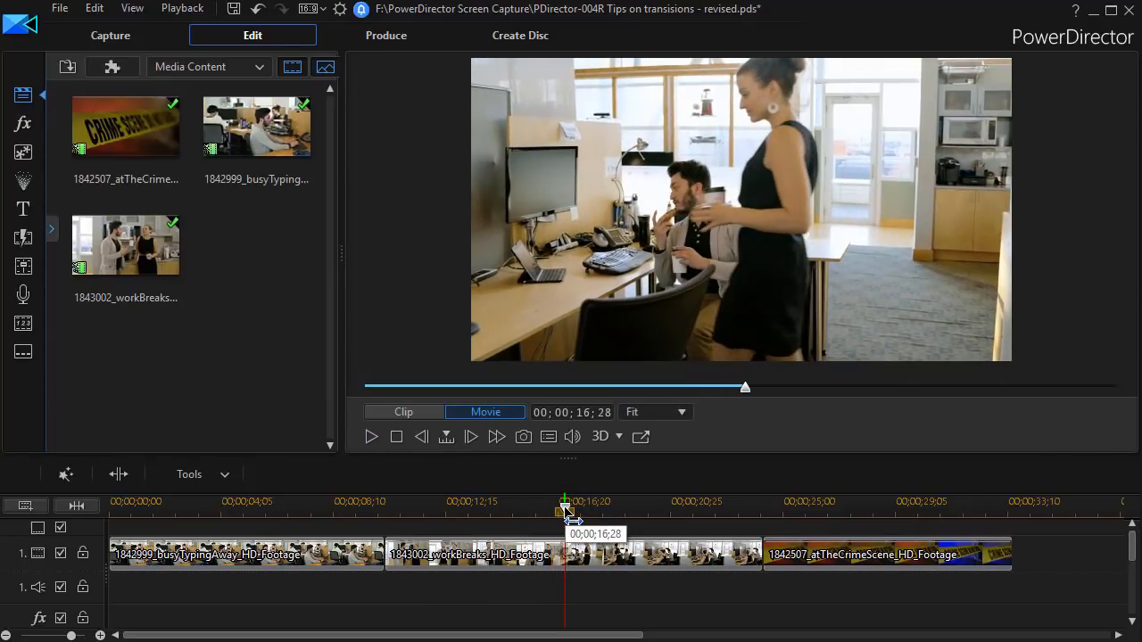
left_click_drag(568, 516, 350, 528)
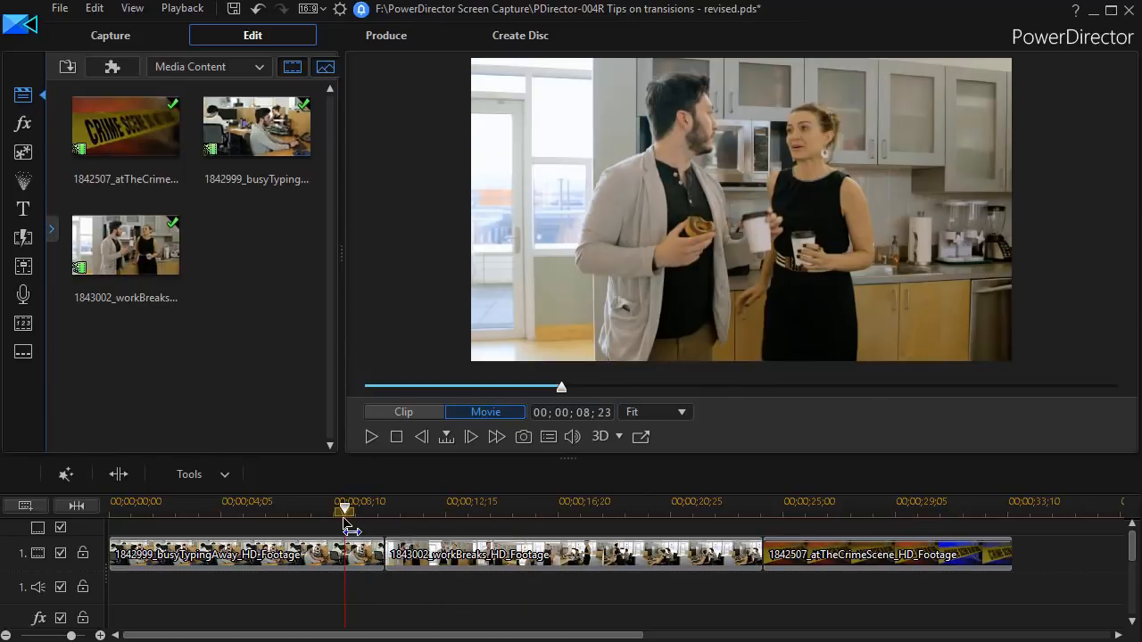
left_click(371, 437)
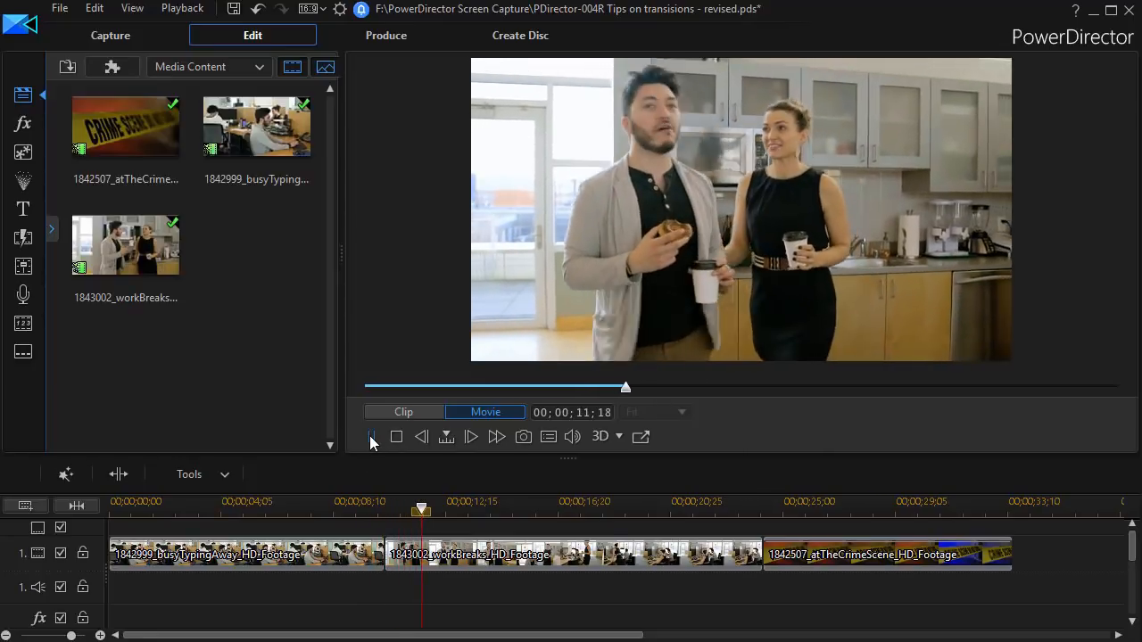
left_click(372, 438)
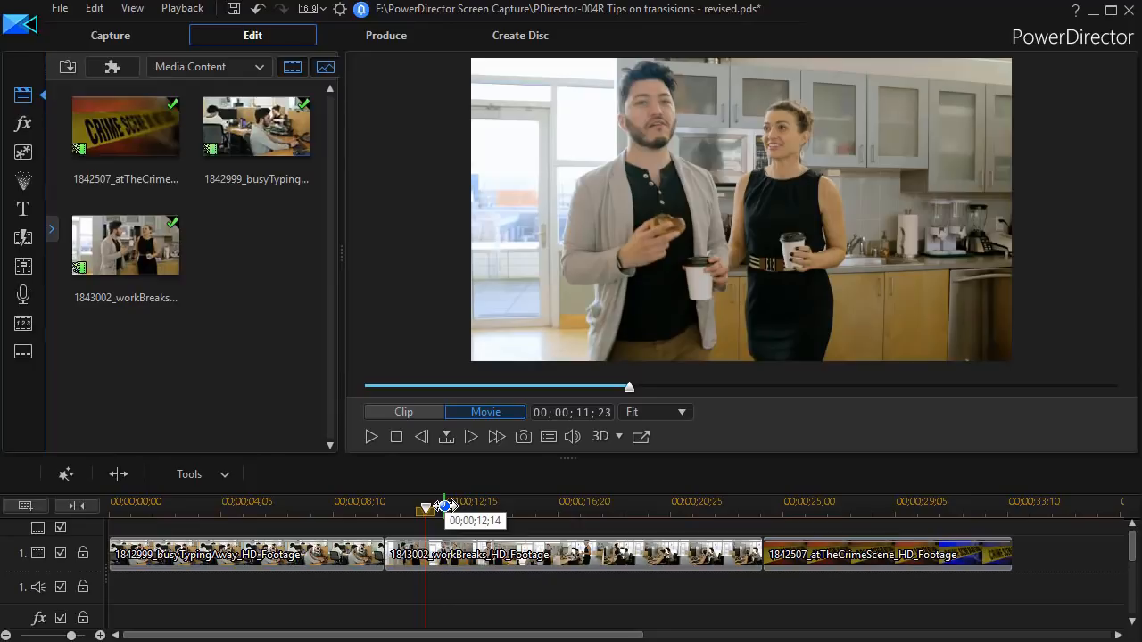
Step: Play the cut from the workBreaks clip into the atTheCrimeScene clip, and return the playhead to the workBreaks clip
left_click_drag(428, 506, 612, 533)
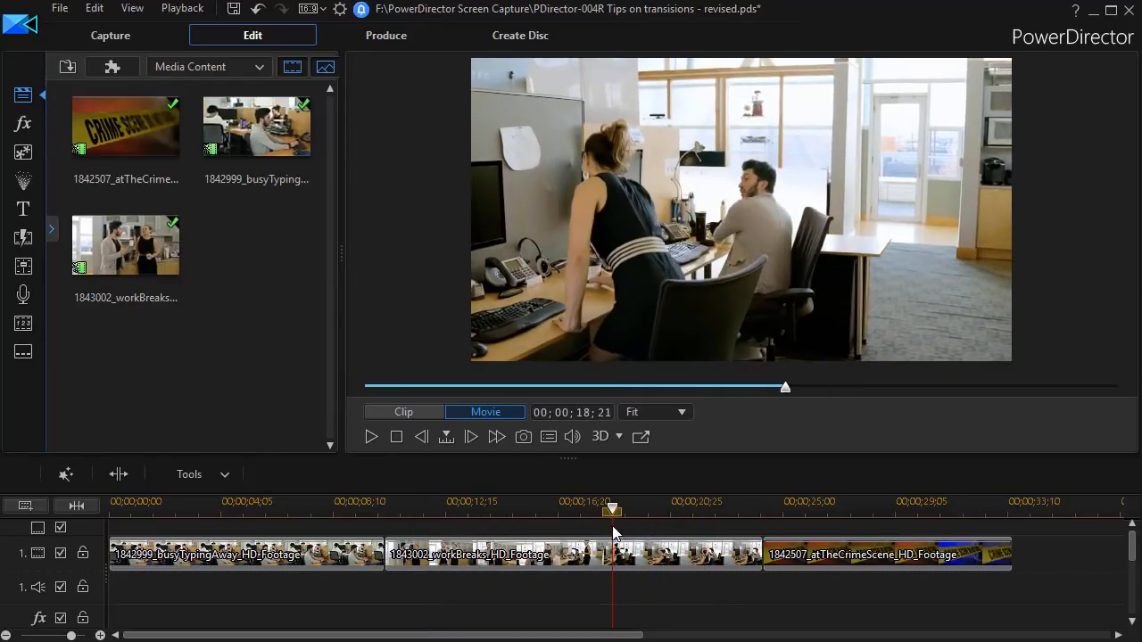
left_click(371, 438)
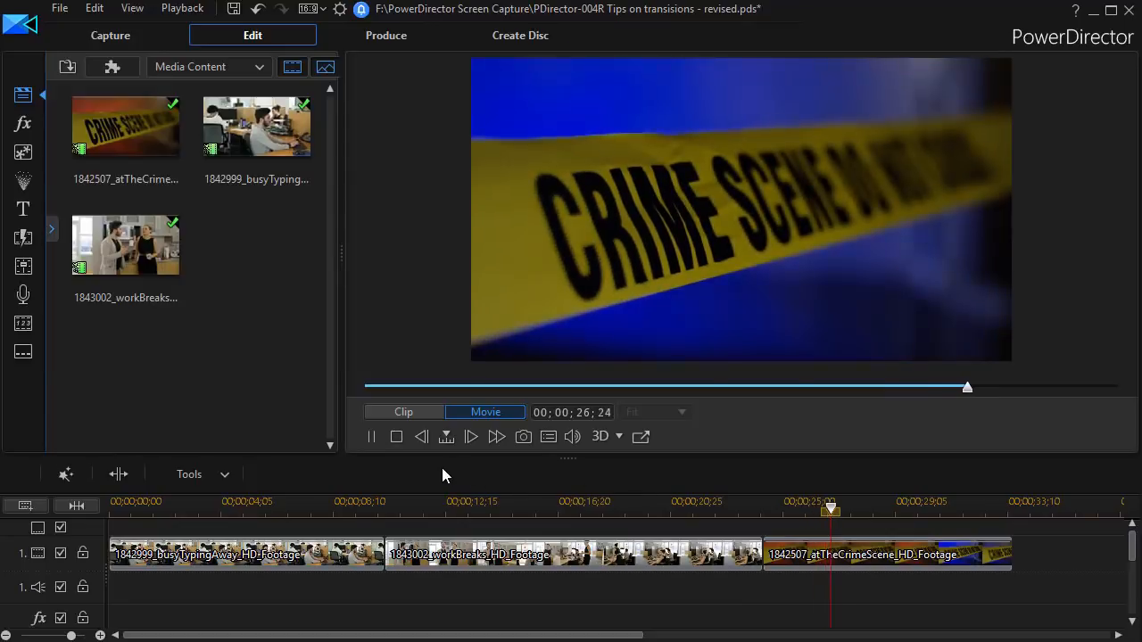
left_click(370, 437)
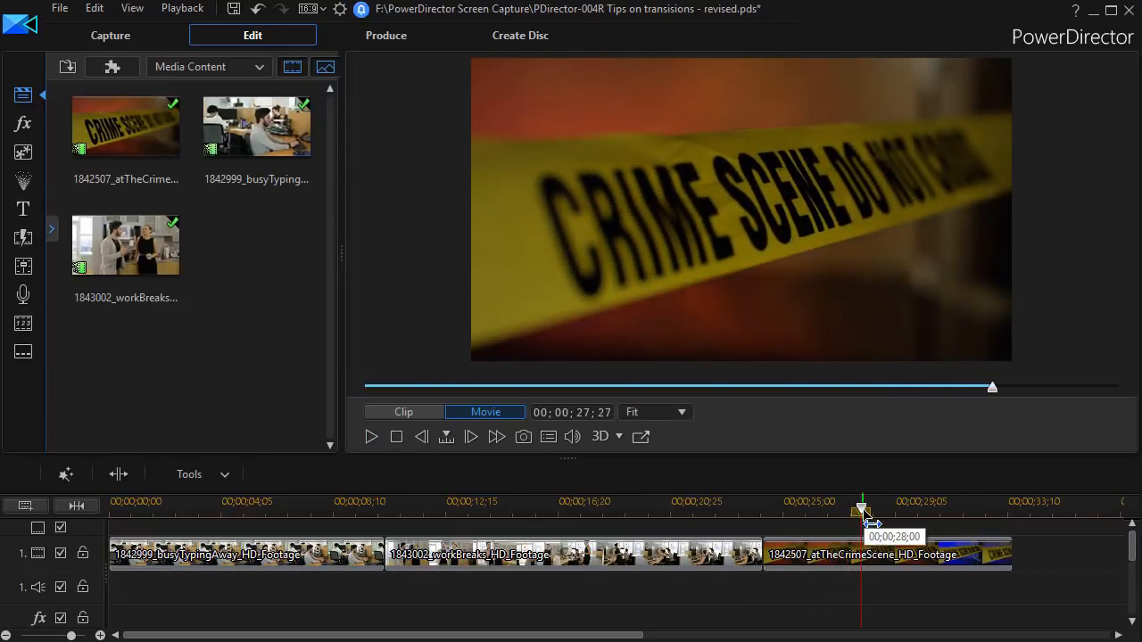
left_click_drag(862, 514, 678, 512)
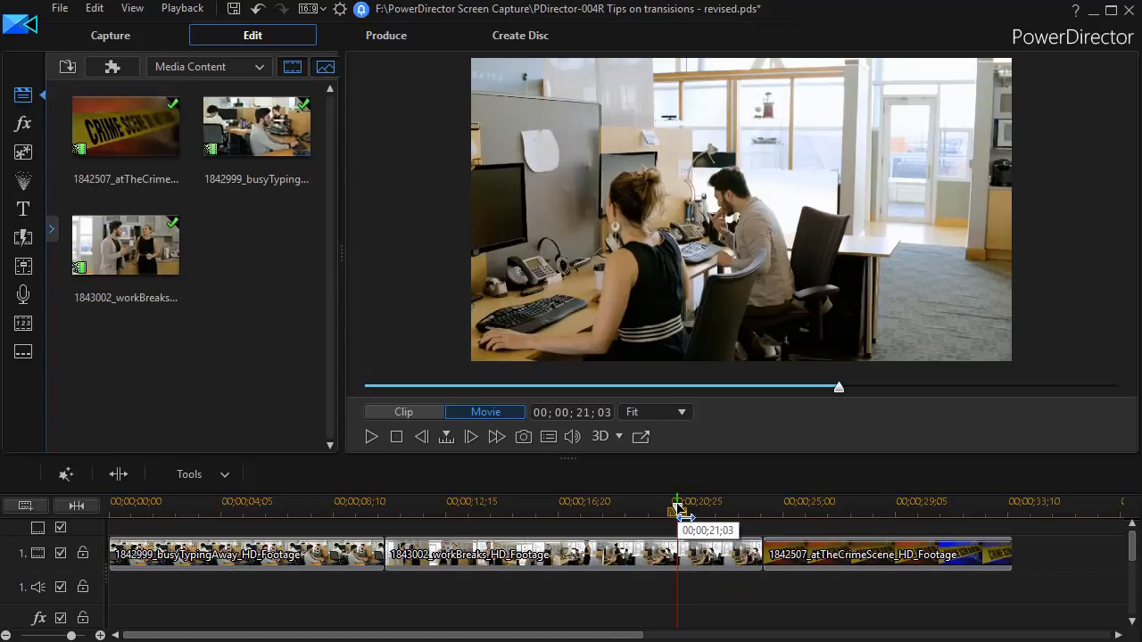
left_click_drag(679, 511, 607, 500)
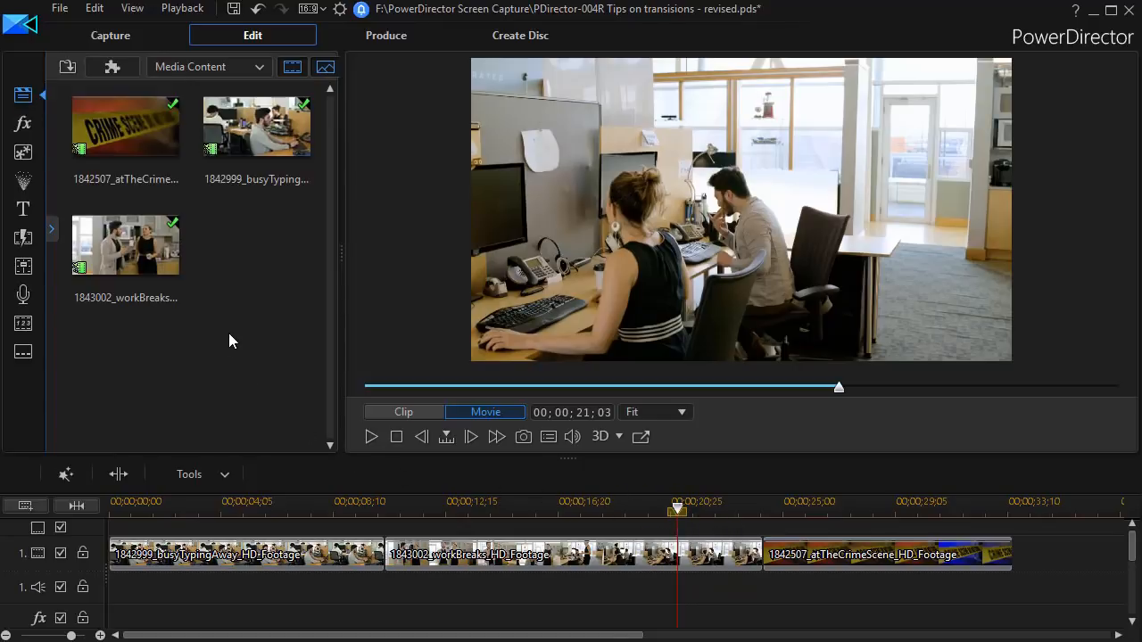
Step: Open the transition library, browse All Content, and filter it to the General category
left_click(25, 238)
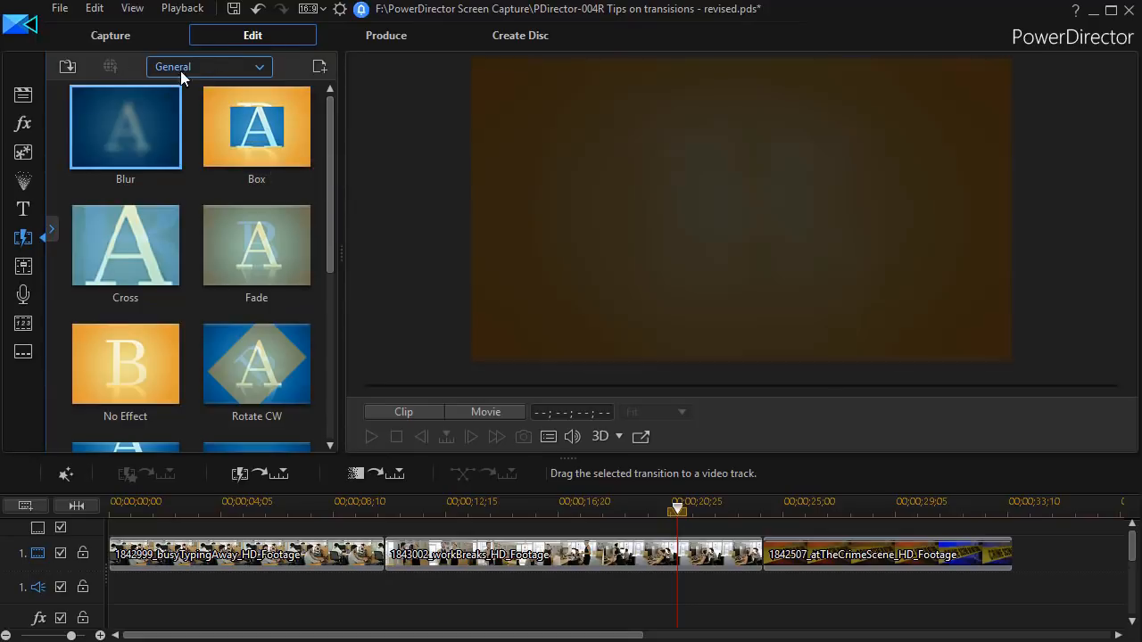
left_click(259, 71)
left_click_drag(265, 150, 264, 87)
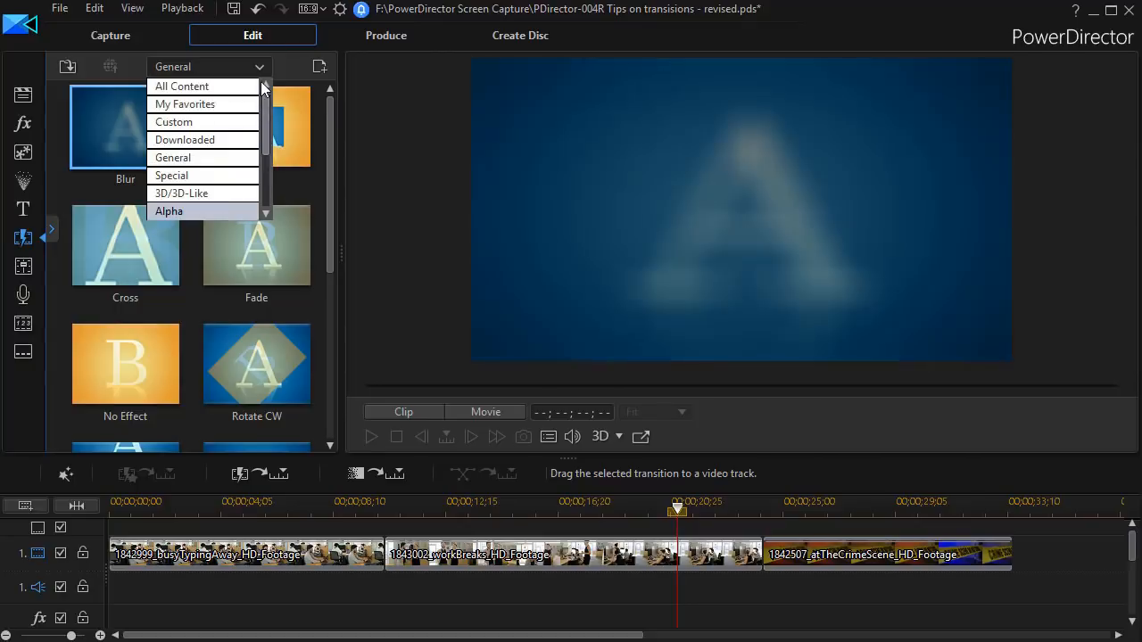
left_click(192, 88)
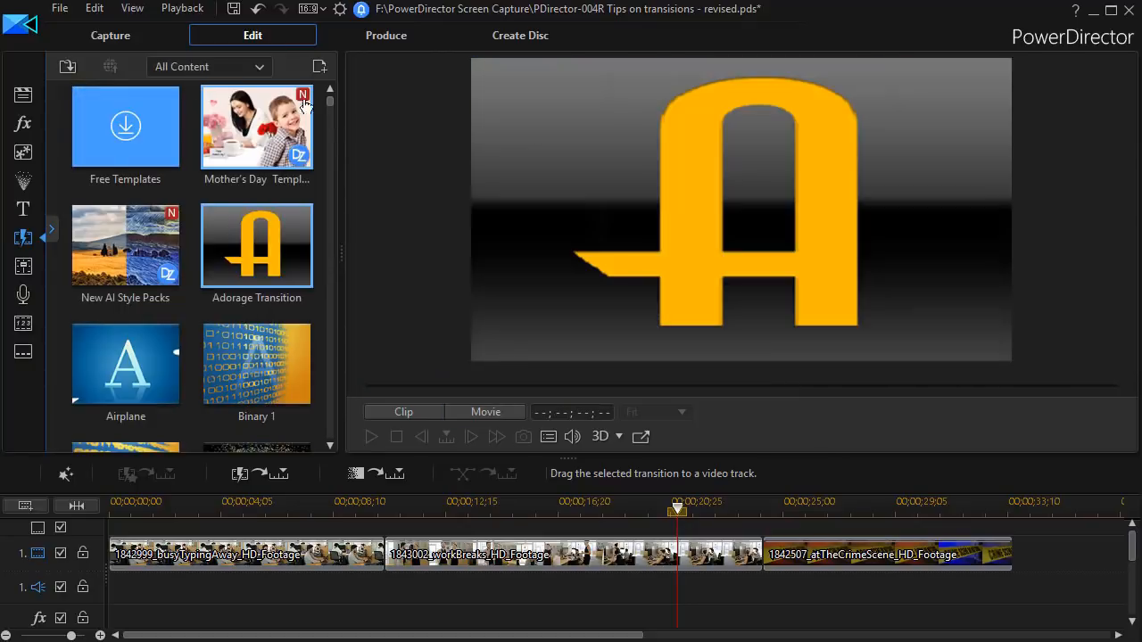
left_click_drag(330, 98, 308, 68)
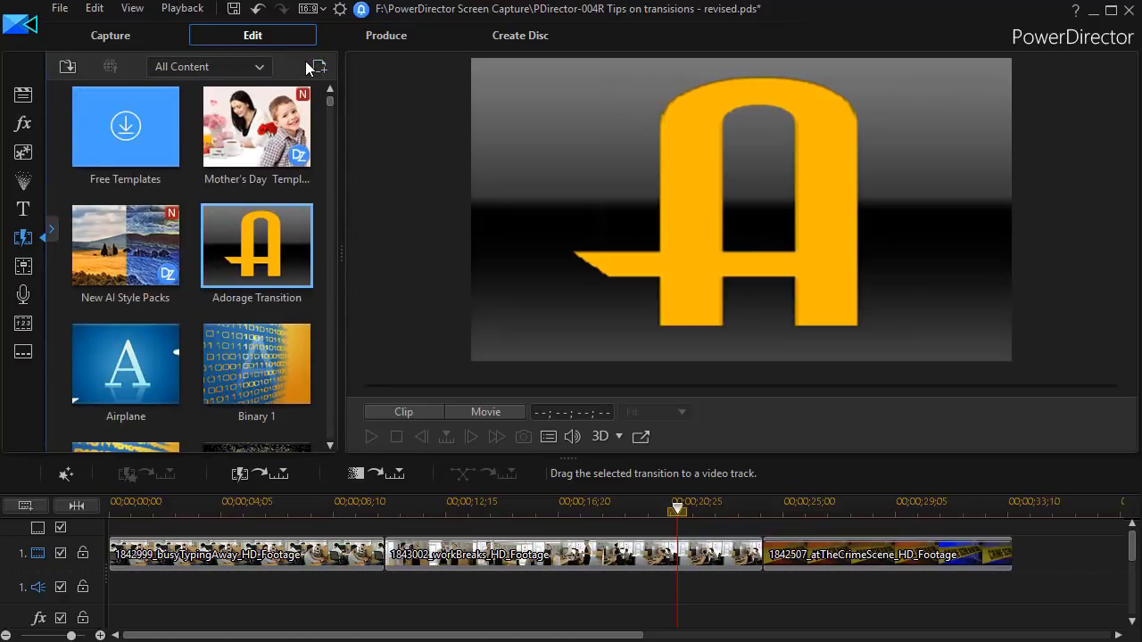
left_click(259, 67)
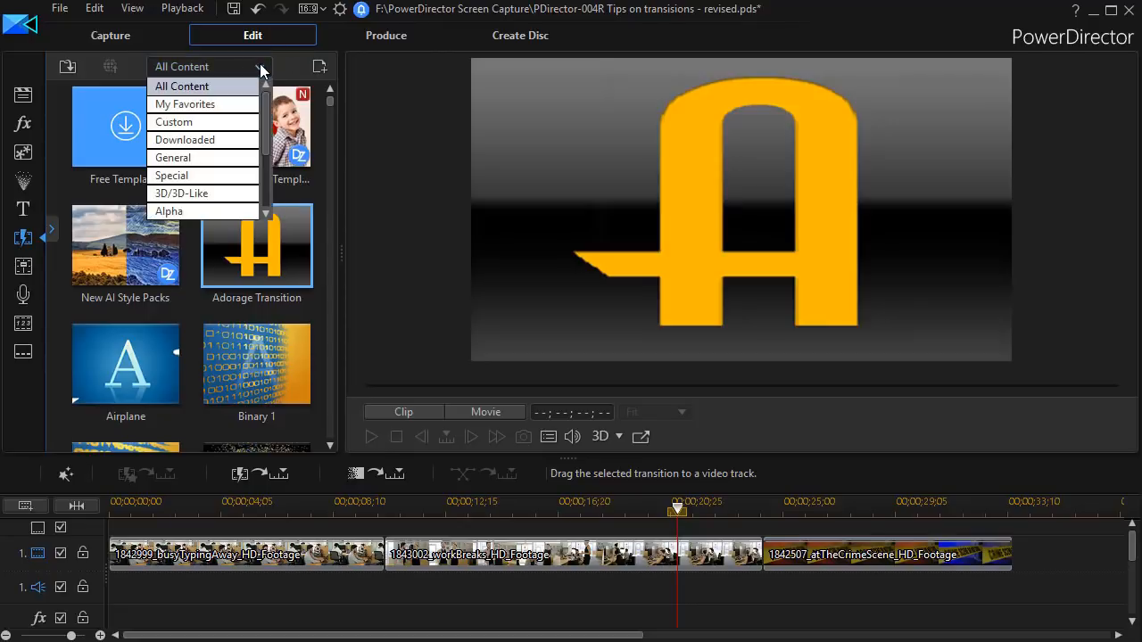
left_click(224, 158)
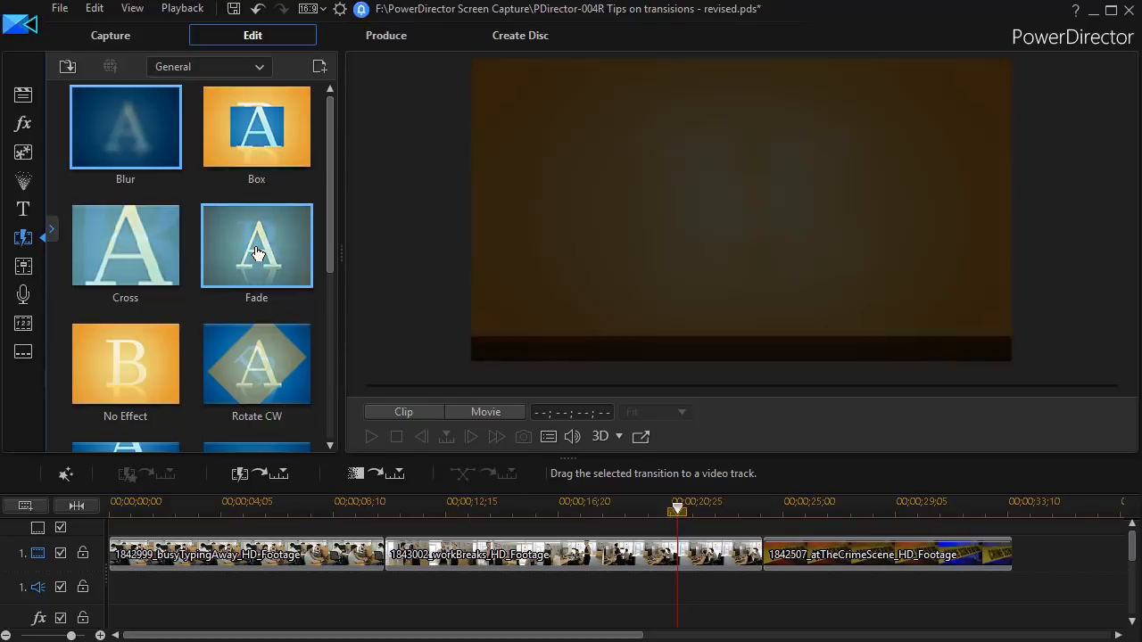
Step: Add a Fade transition between the workBreaks and atTheCrimeScene clips and select it on the timeline
left_click(252, 240)
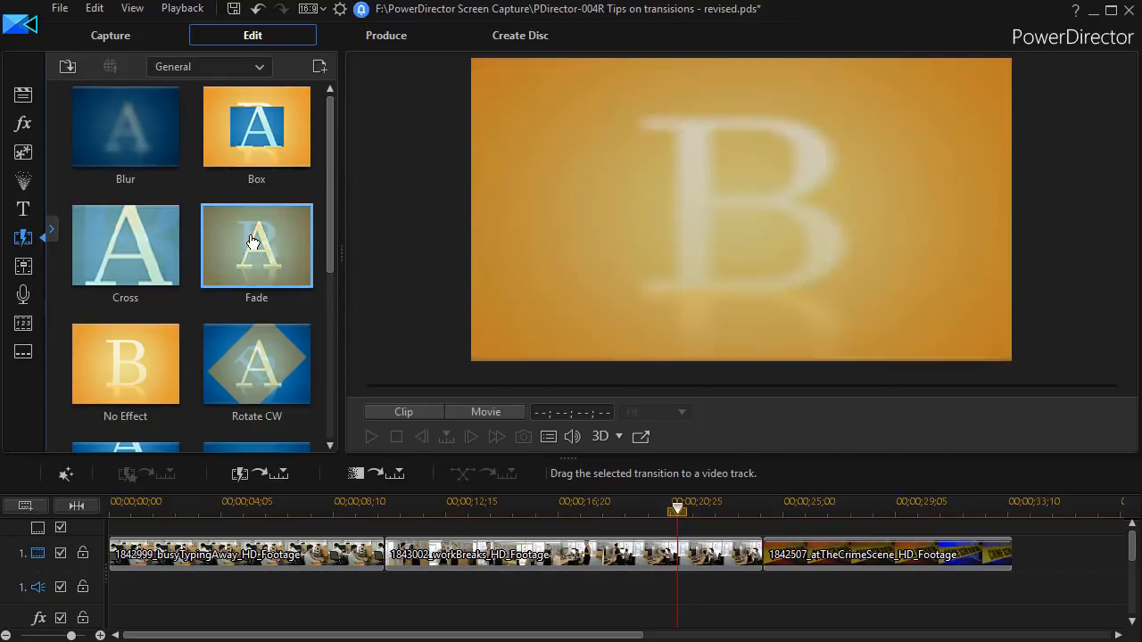
left_click_drag(252, 240, 749, 546)
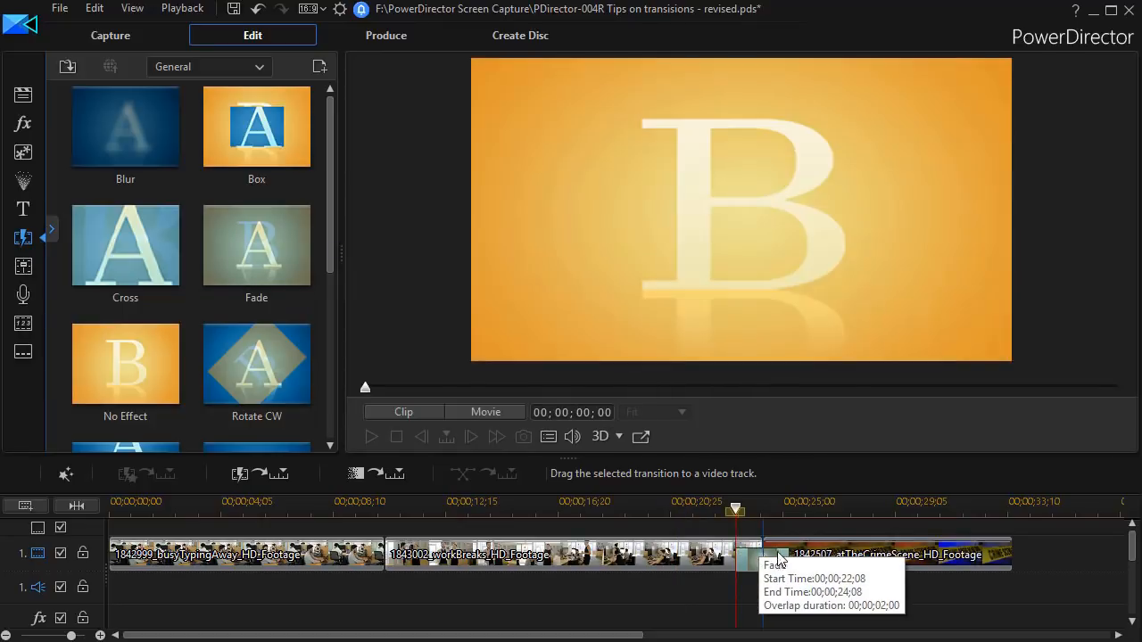
left_click(737, 565)
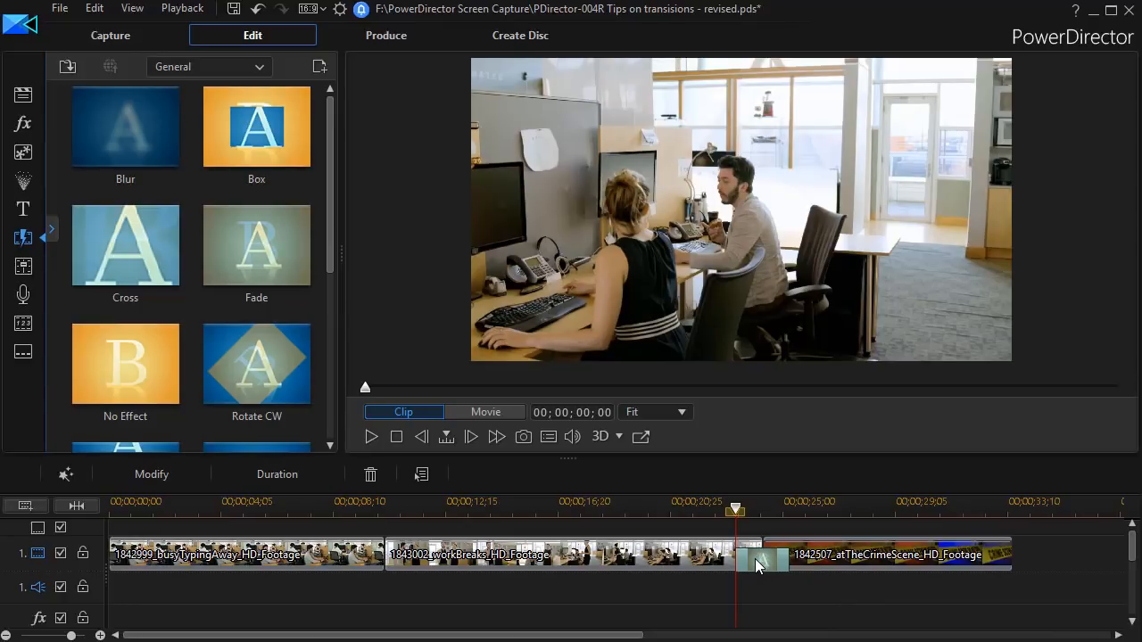
Step: Review the default transition behavior options and transition duration in the editing preferences, and close them without saving
left_click(340, 12)
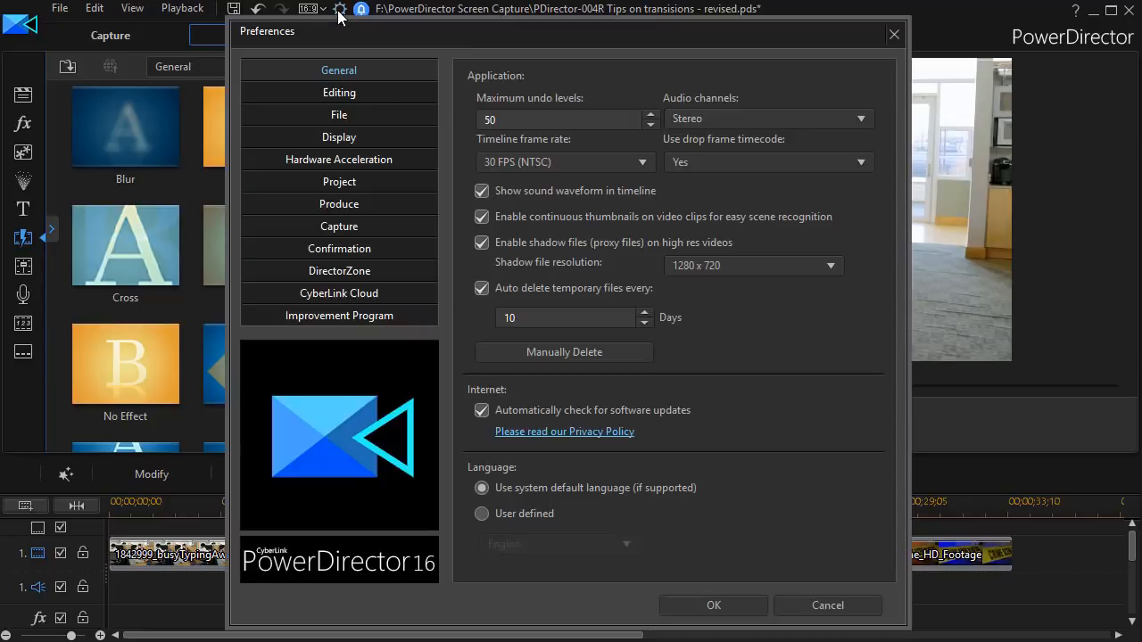
left_click(343, 93)
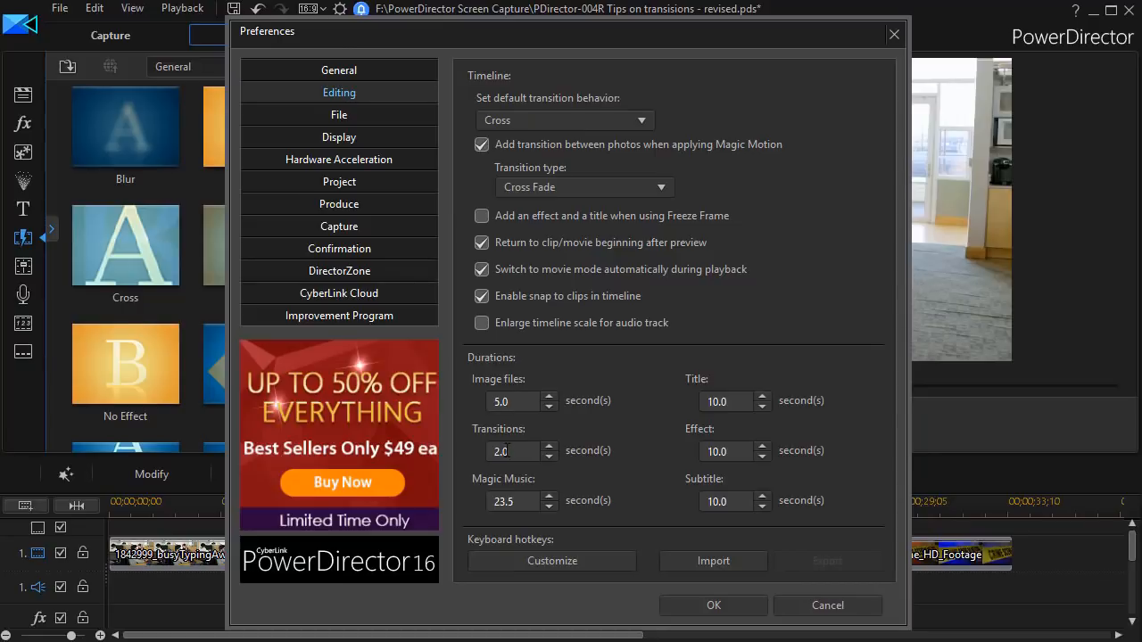
left_click(550, 456)
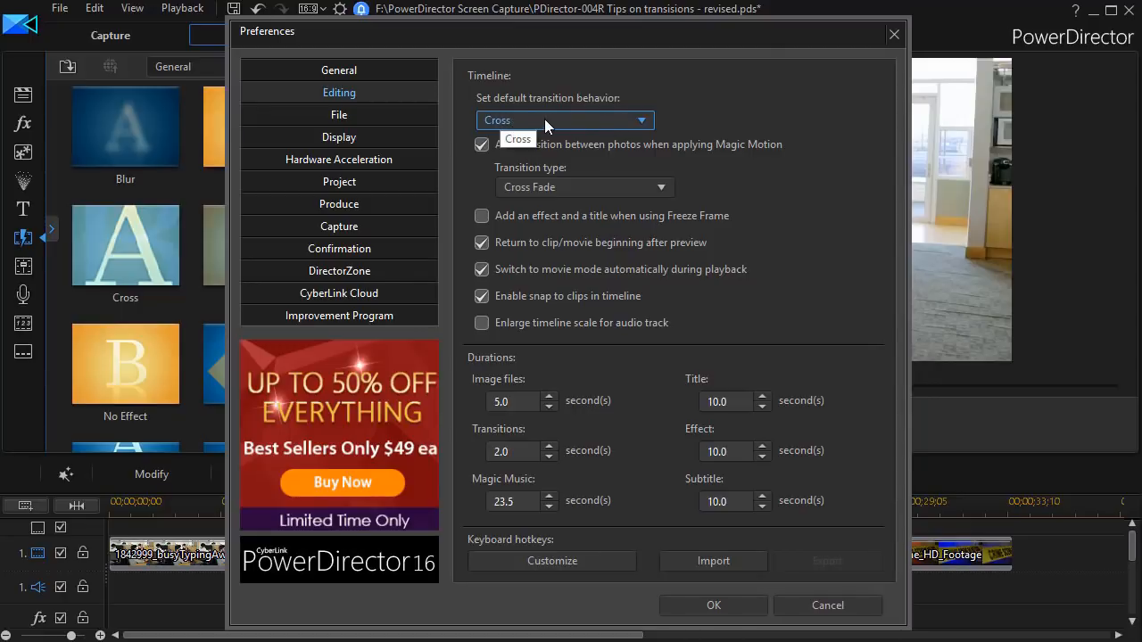
left_click(646, 121)
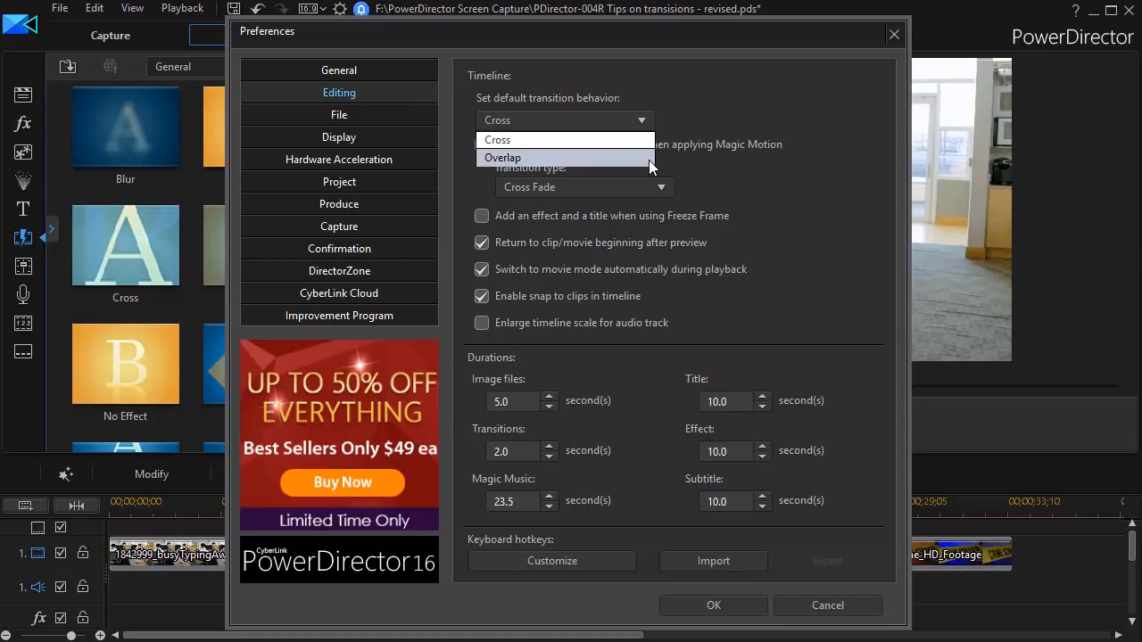
left_click(702, 107)
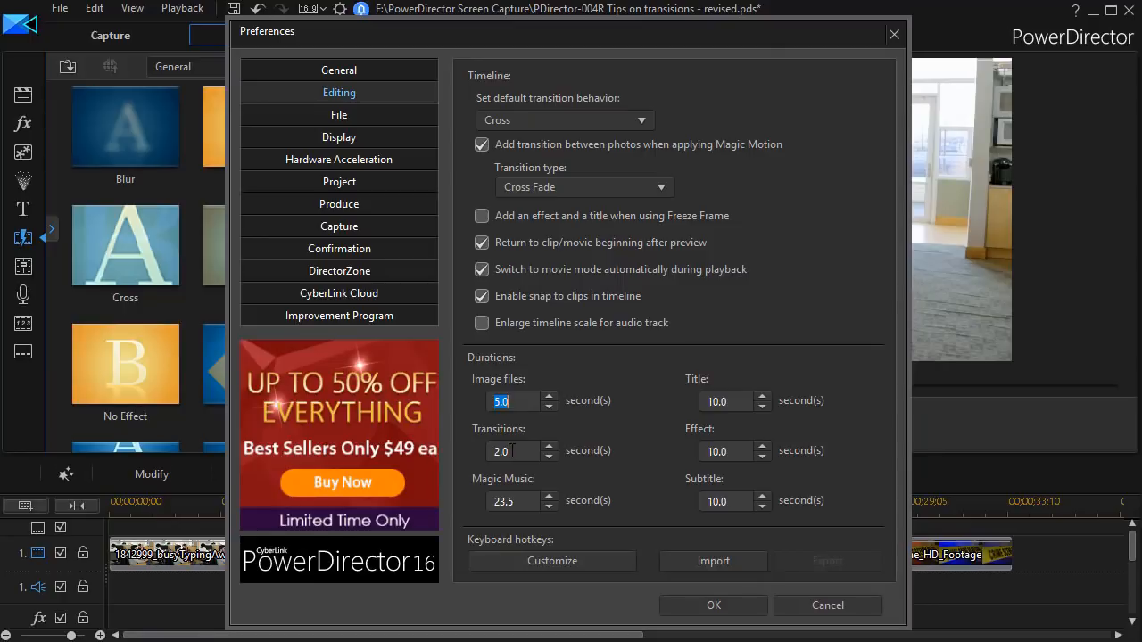
left_click(826, 614)
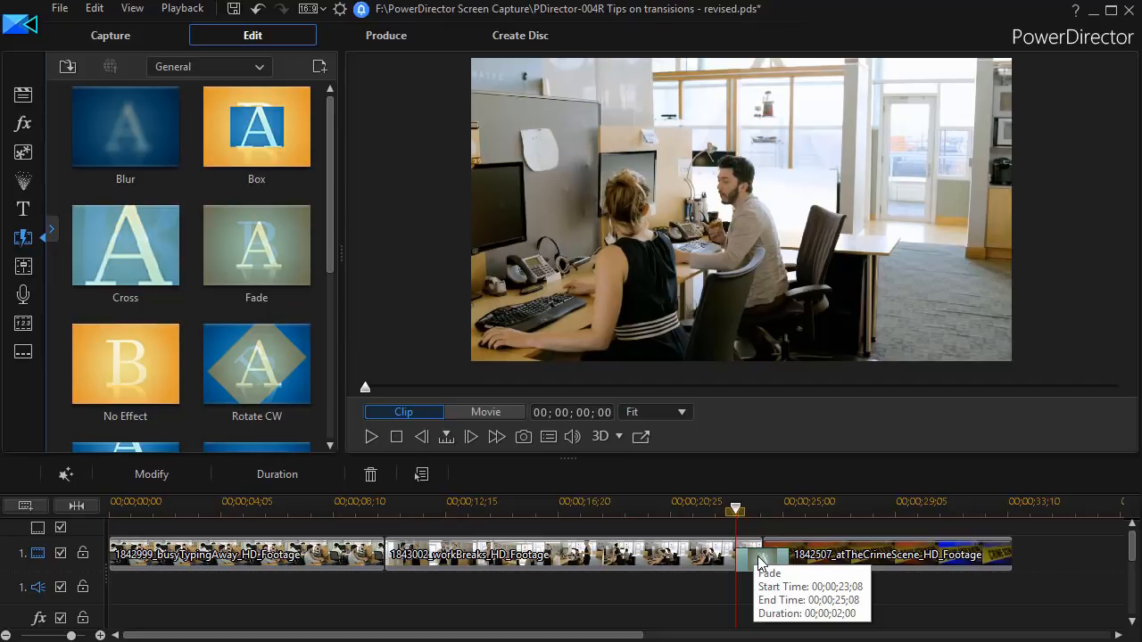
Step: Set the duration of the selected Fade transition to 00;00;03;10
left_click(293, 476)
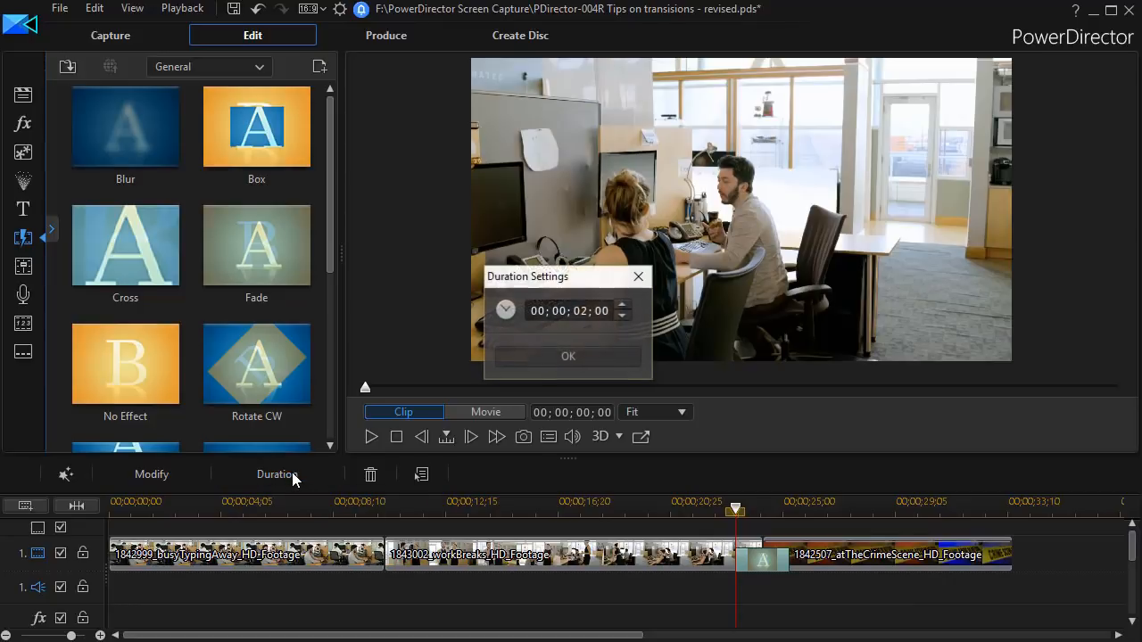
left_click(580, 311)
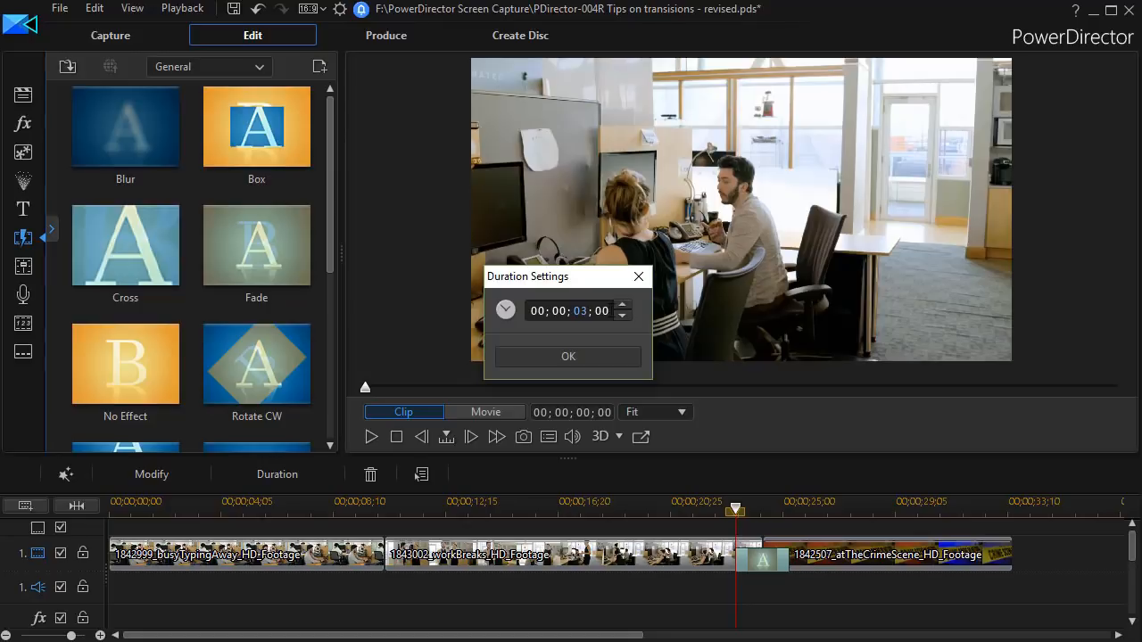
left_click(602, 310)
type("0")
left_click(586, 355)
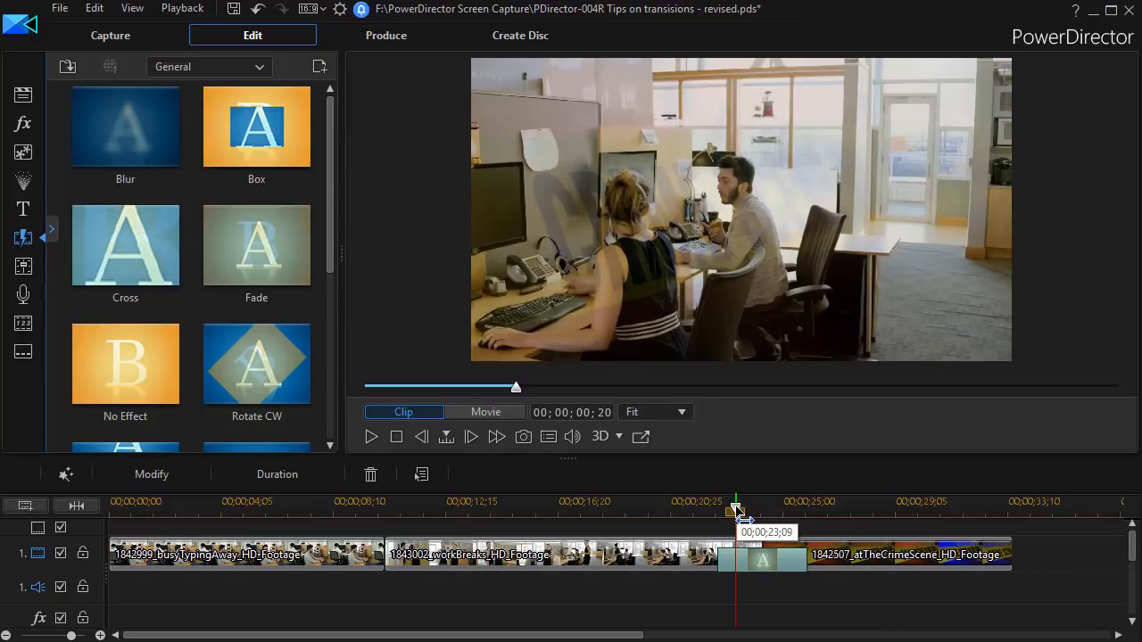
Step: Play the timeline twice from before the Fade transition into the atTheCrimeScene clip to review the blend
left_click_drag(737, 510, 688, 509)
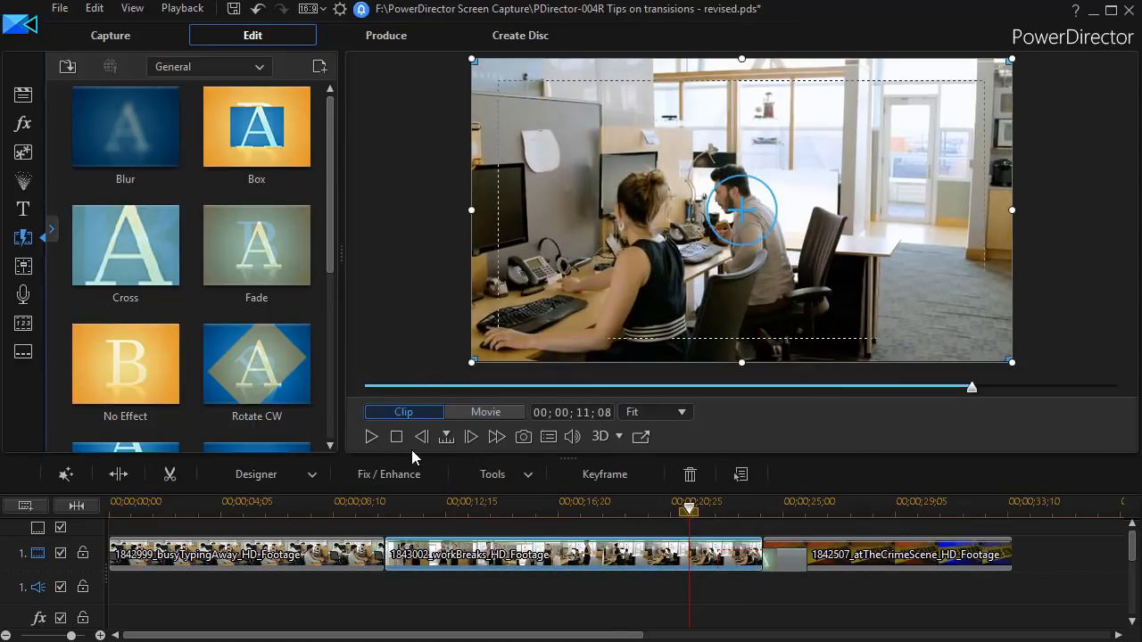
left_click(371, 436)
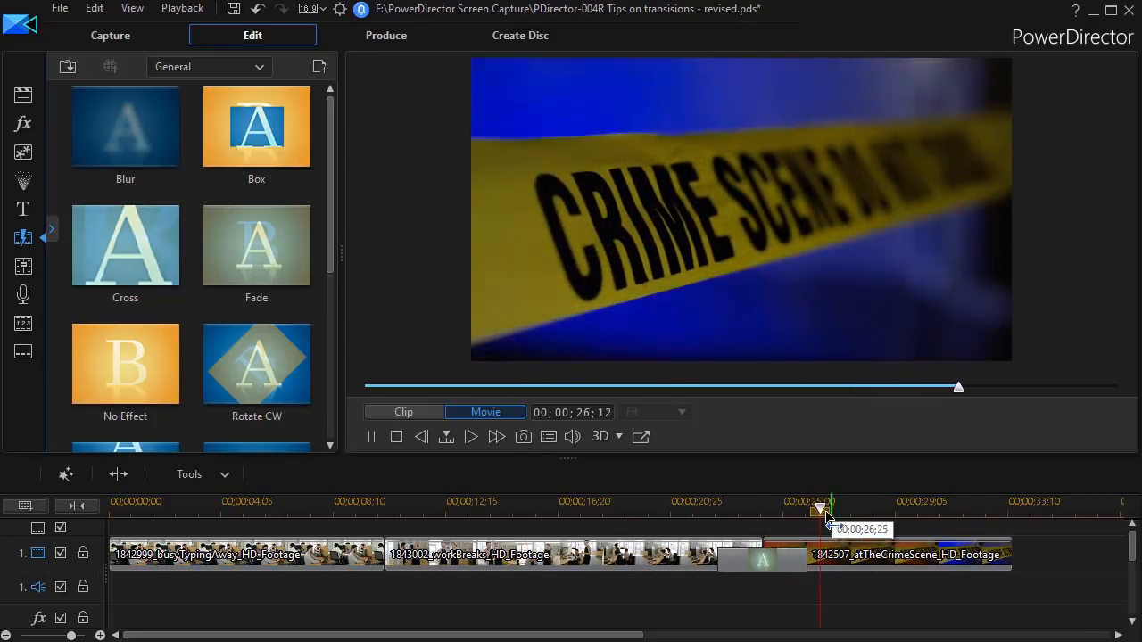
left_click(758, 516)
left_click_drag(757, 529, 694, 535)
key("space")
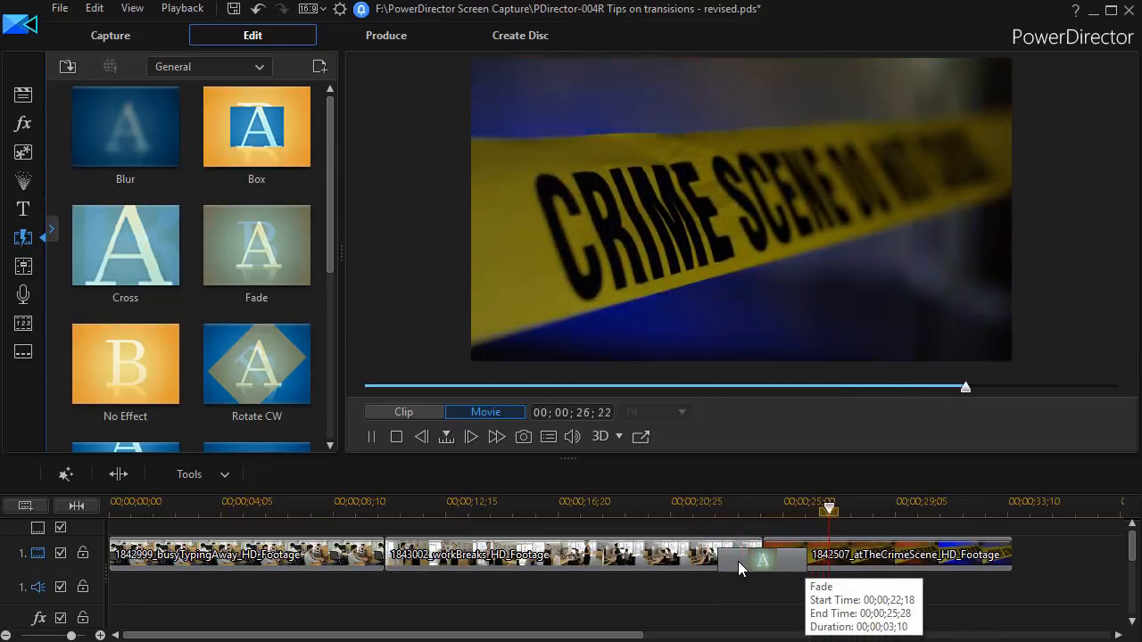
left_click(372, 439)
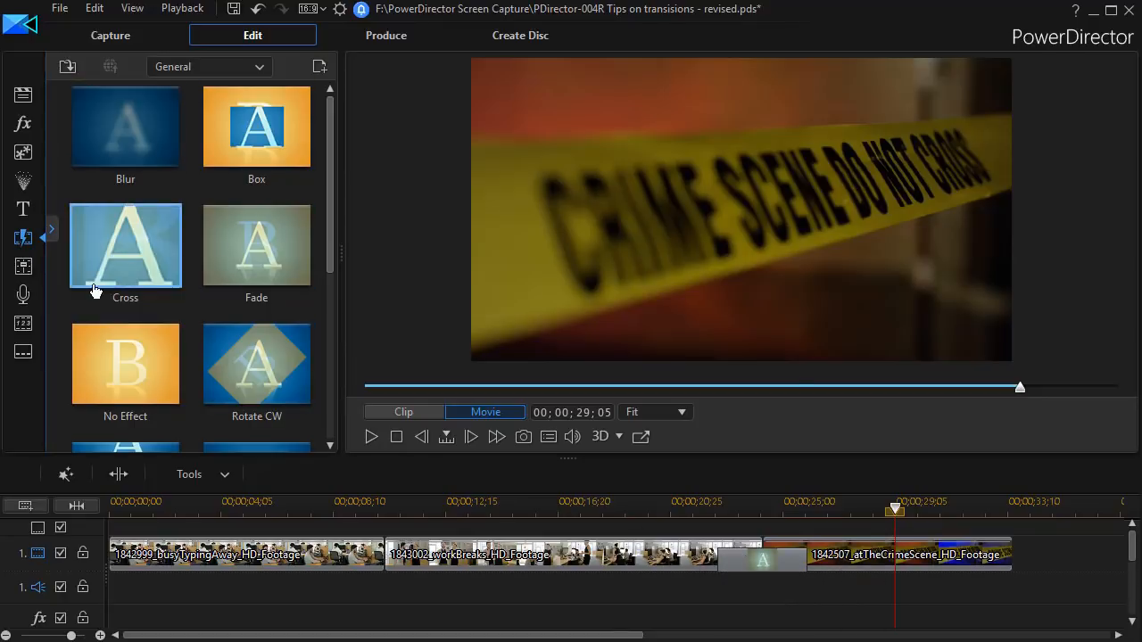
Step: Remove the lengthened Fade transition and apply a fresh Fade between the workBreaks and atTheCrimeScene clips
left_click(745, 561)
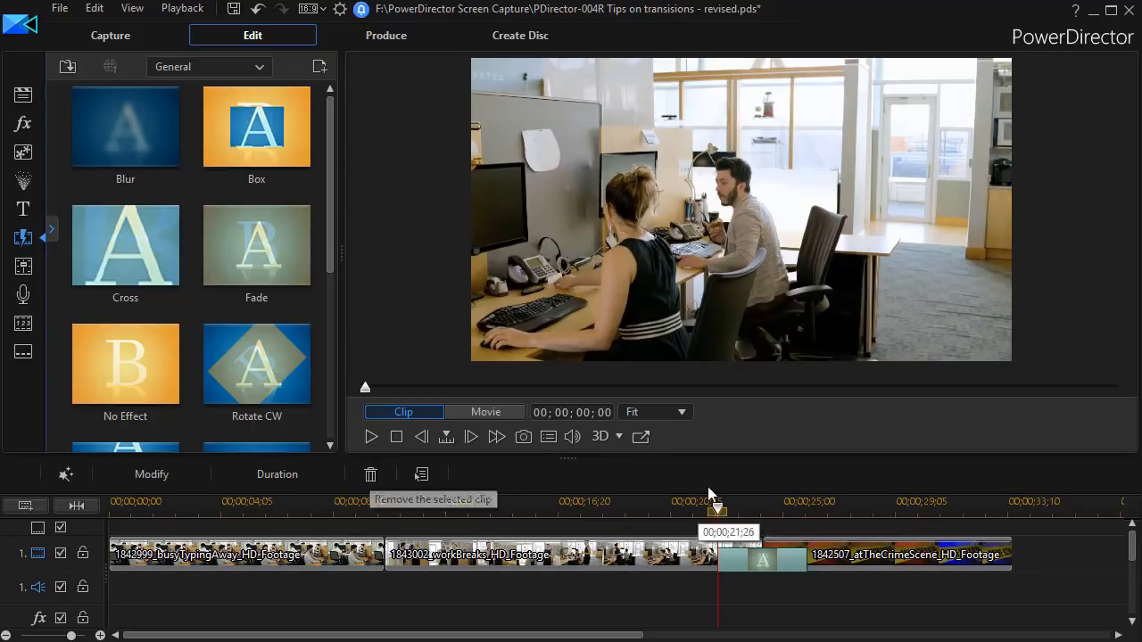
left_click(371, 475)
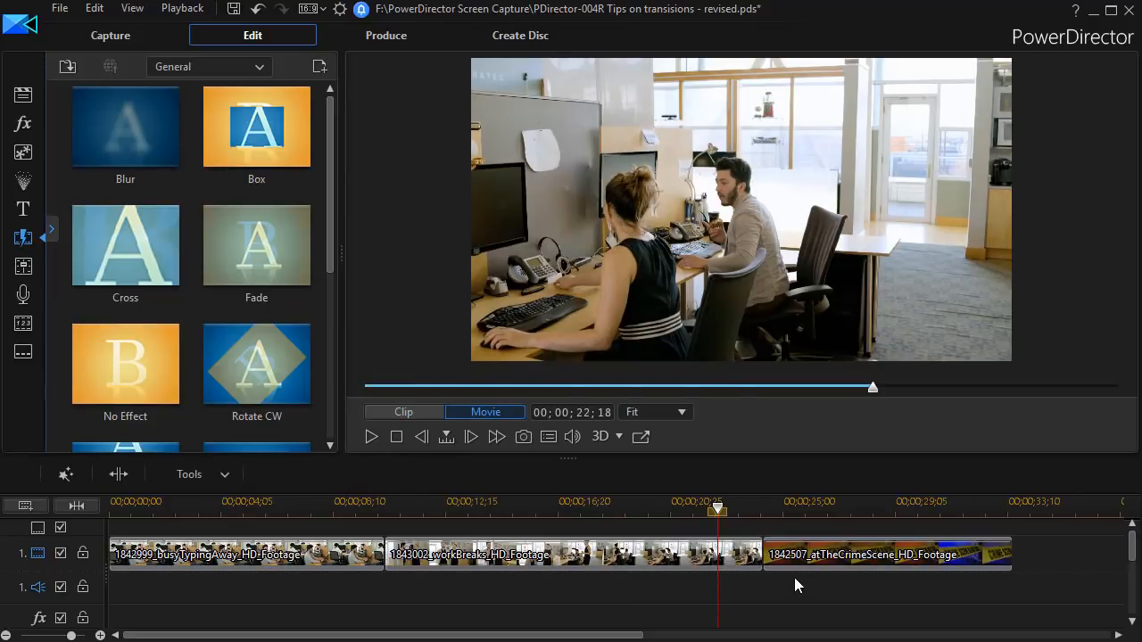
left_click_drag(256, 247, 754, 558)
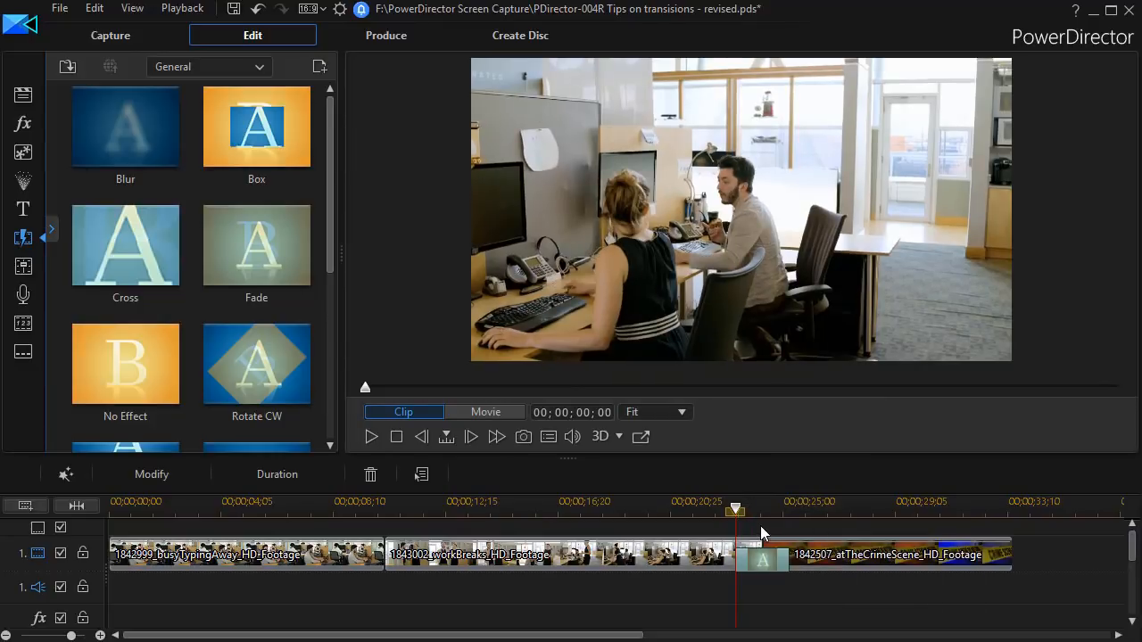
Step: Delete the Fade transition between the workBreaks and atTheCrimeScene clips and apply Fade there again
left_click(369, 479)
left_click_drag(254, 250, 757, 559)
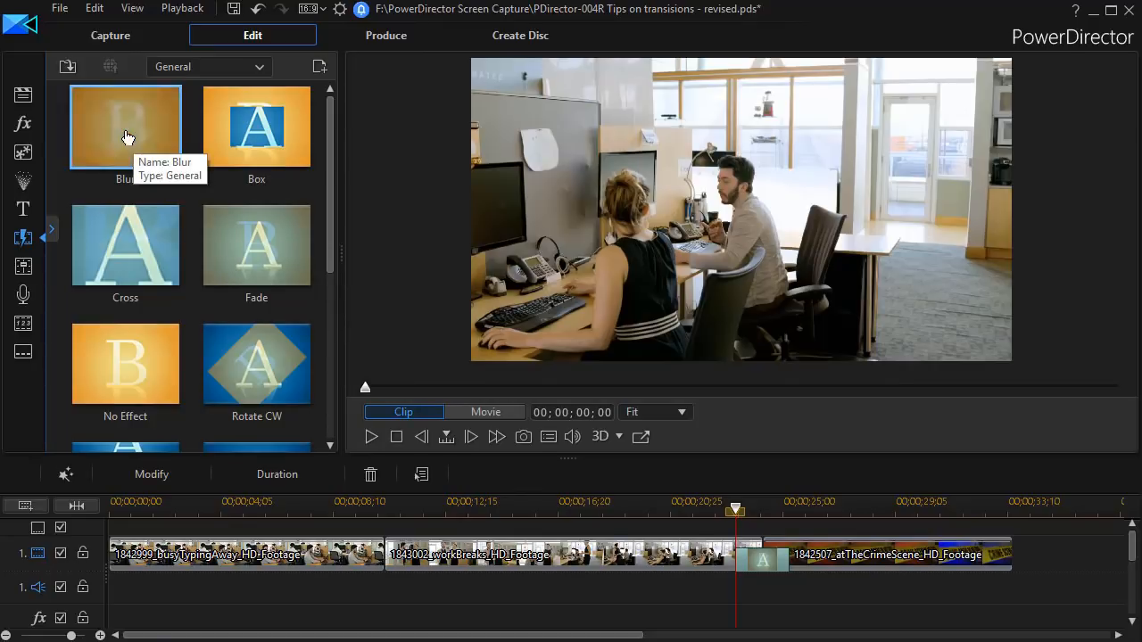
Step: Replace the Fade between the workBreaks and atTheCrimeScene clips with Blur, swap it for Rotate CW, and return to Blur
left_click_drag(107, 122, 757, 579)
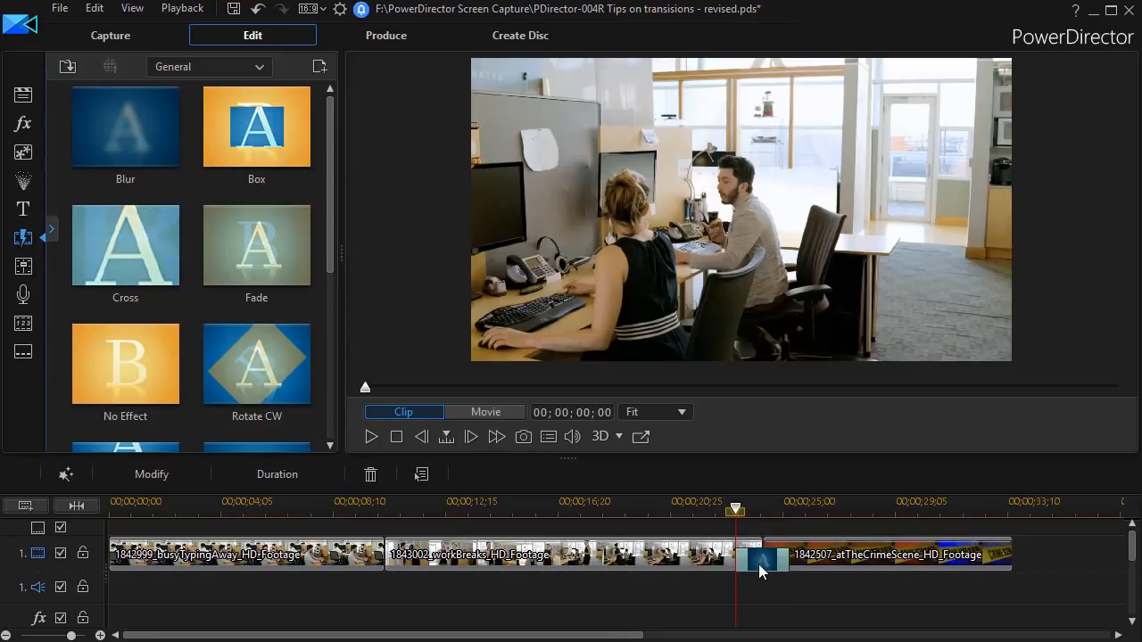
mouse_move(763, 571)
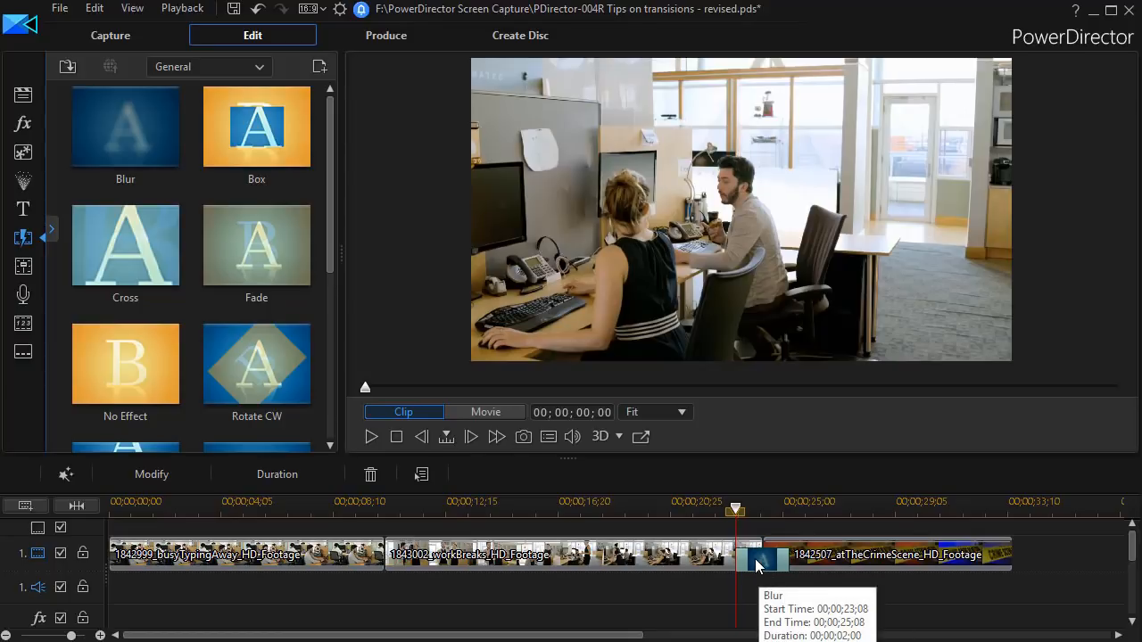
left_click_drag(230, 401, 756, 558)
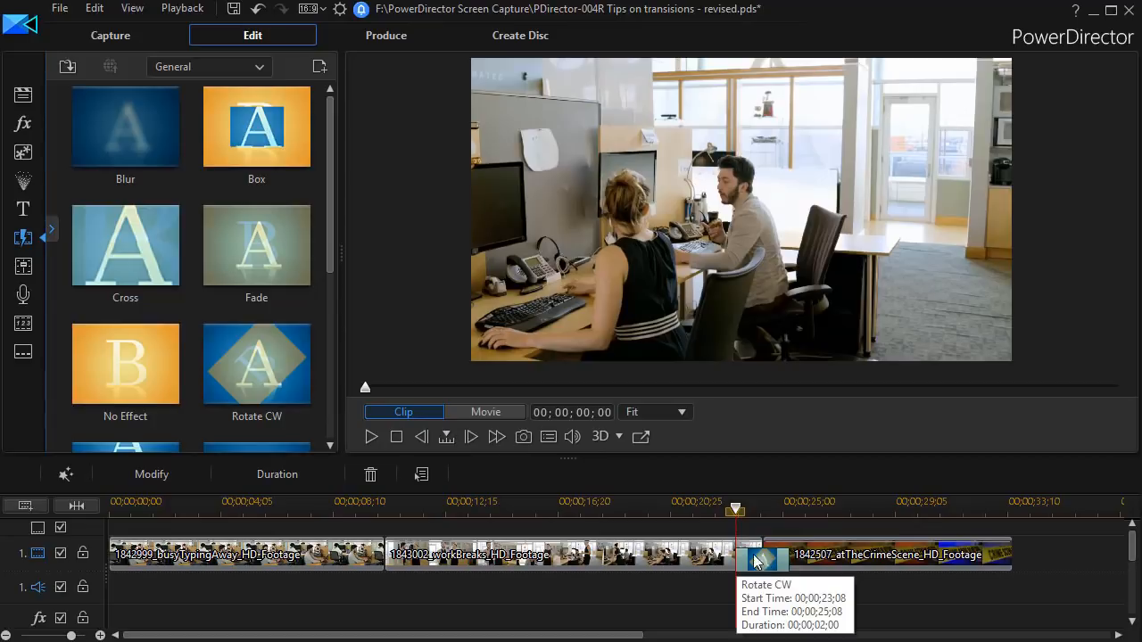
left_click_drag(92, 124, 763, 565)
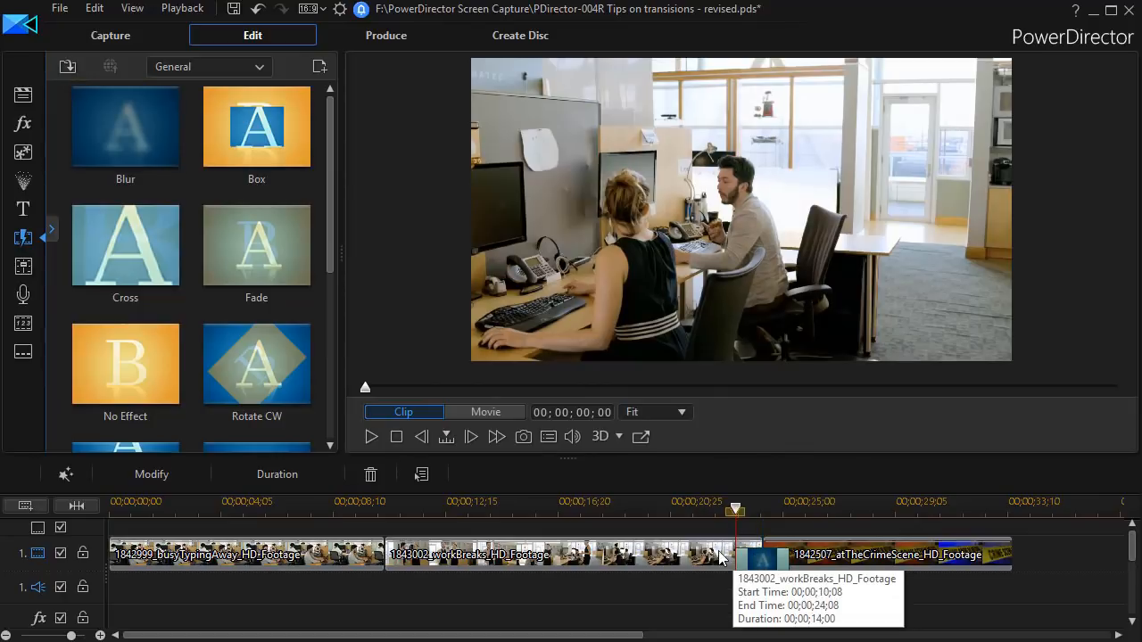
Step: Open the Blur transition's settings, try the Overlap behavior, switch back to Cross, and close the settings
left_click(146, 473)
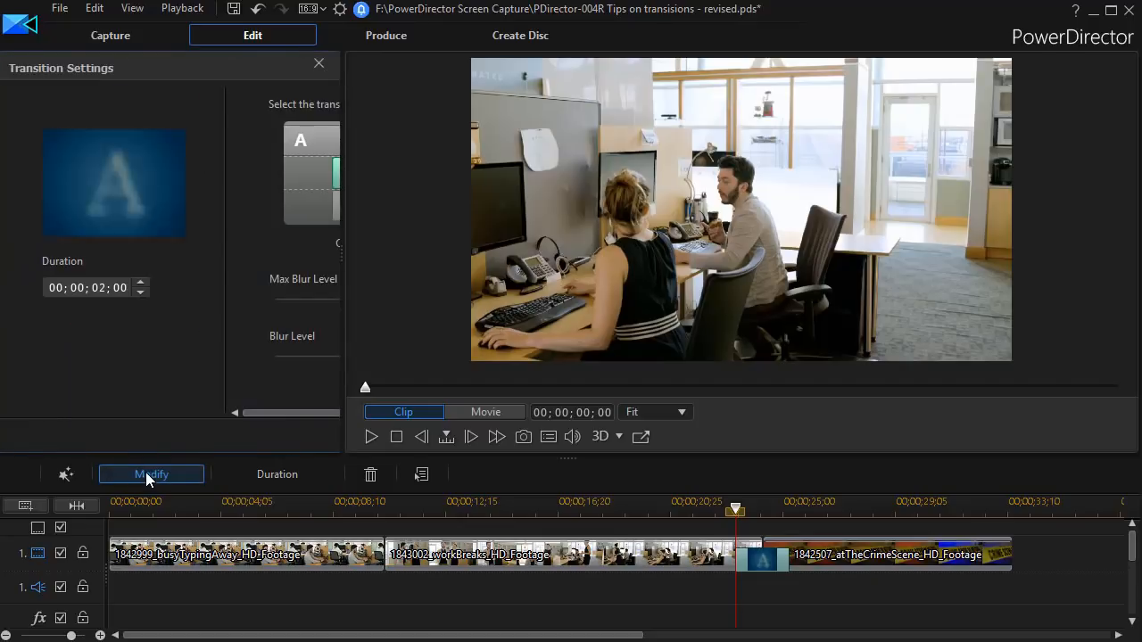
left_click_drag(341, 244, 636, 249)
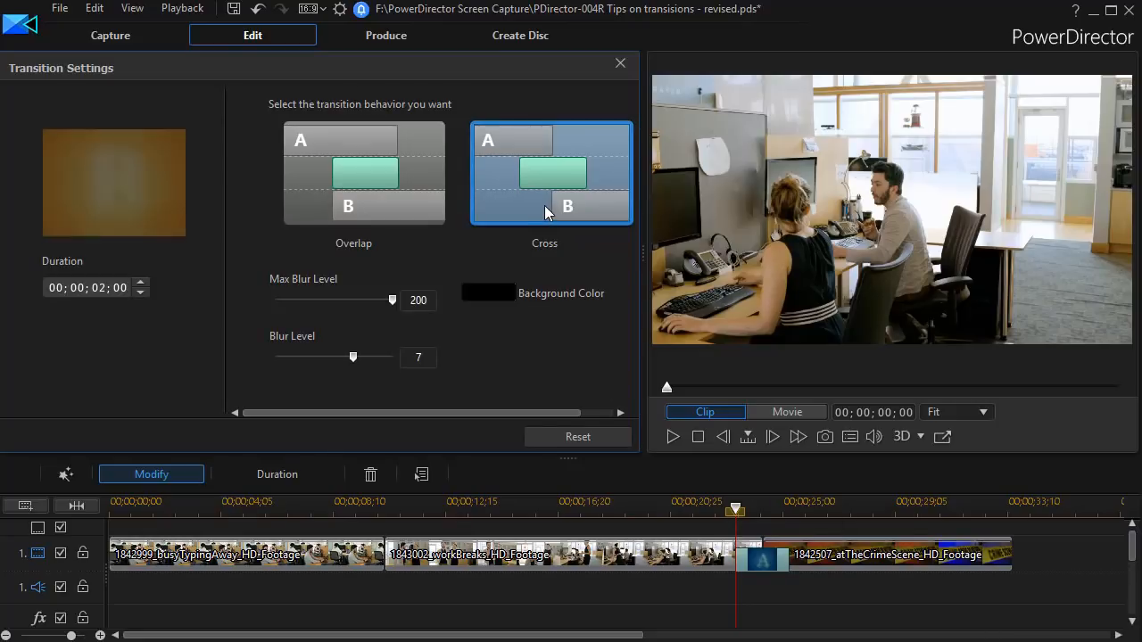
left_click(349, 178)
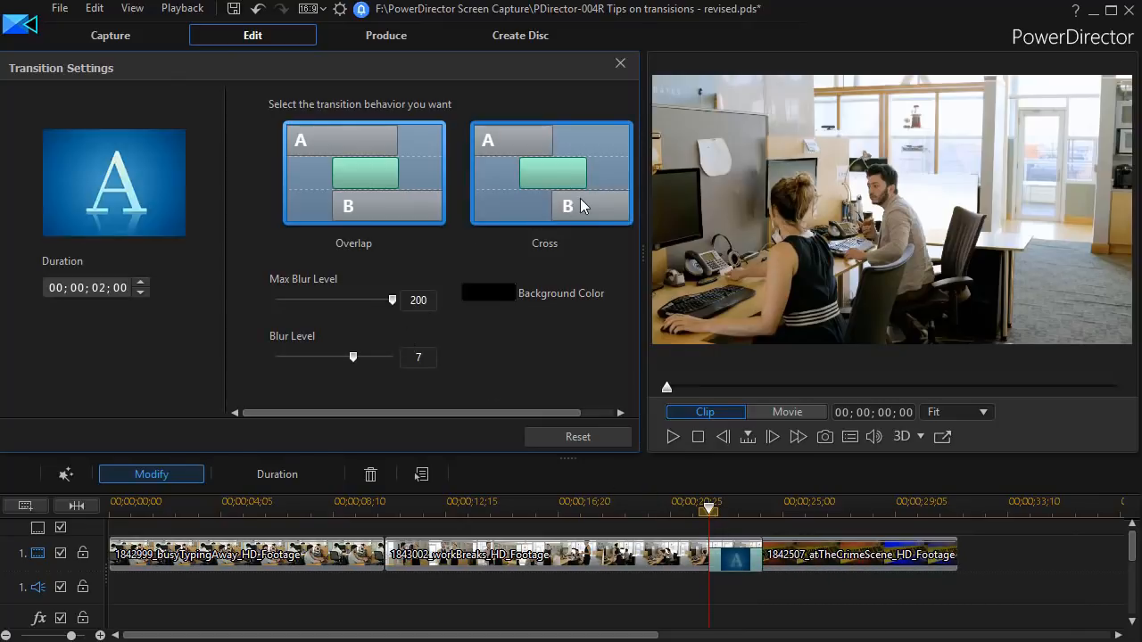
left_click(544, 173)
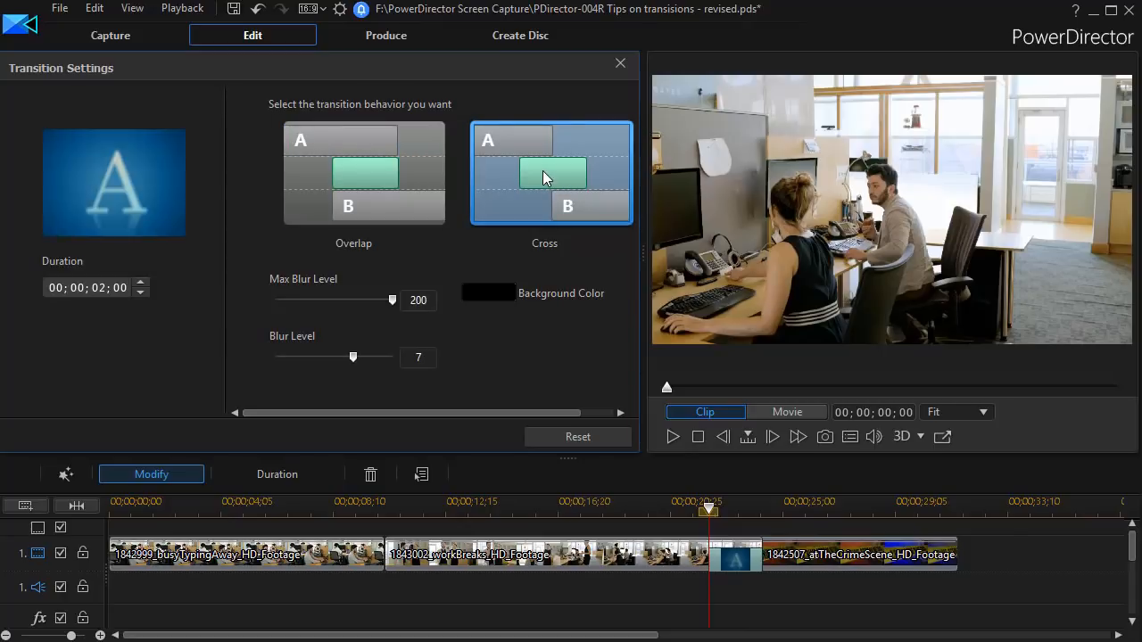
left_click(618, 63)
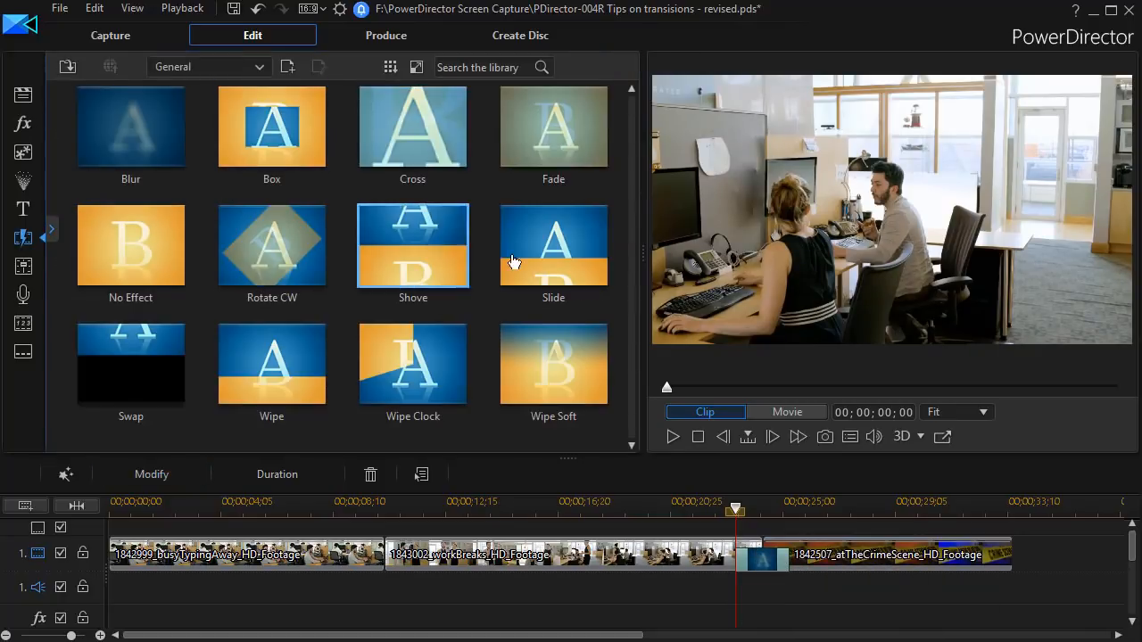
Step: Apply a Slide transition between the busyTypingAway and workBreaks clips and set its behavior to Overlap
left_click_drag(551, 259, 376, 558)
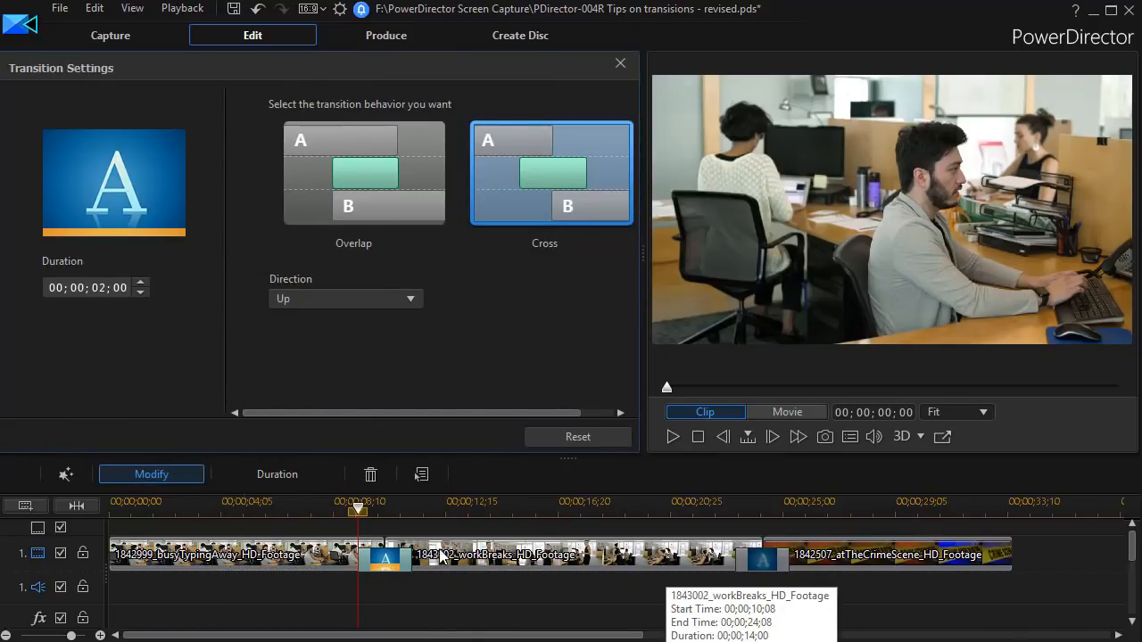
left_click(369, 170)
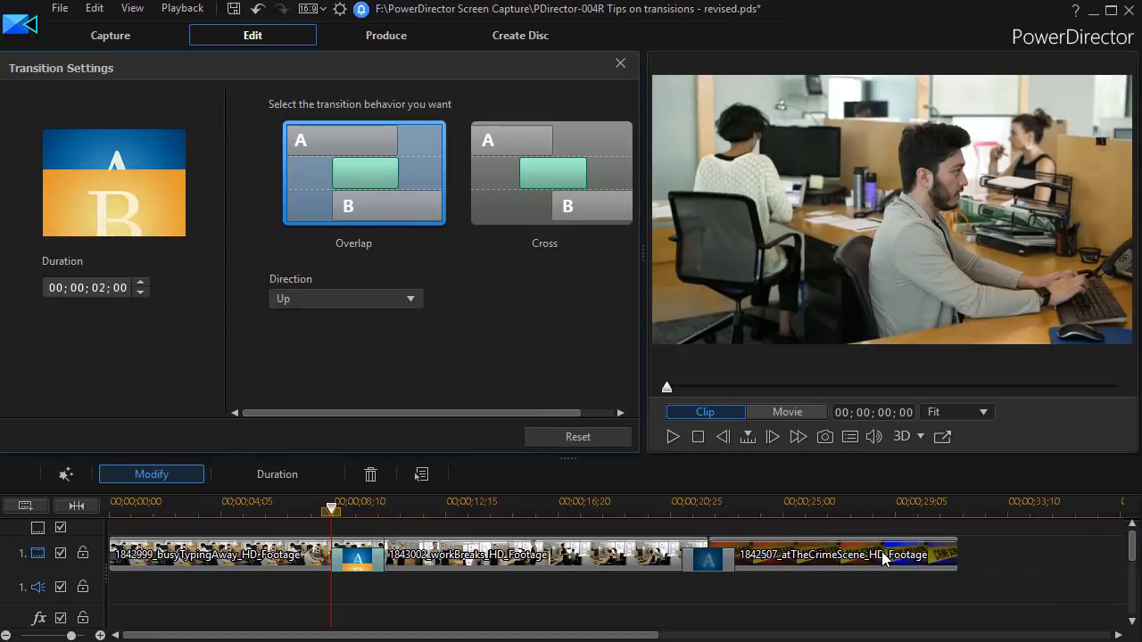
Step: Set the Blur transition before the atTheCrimeScene clip to Overlap, close its settings, and narrow the transition library
left_click(703, 567)
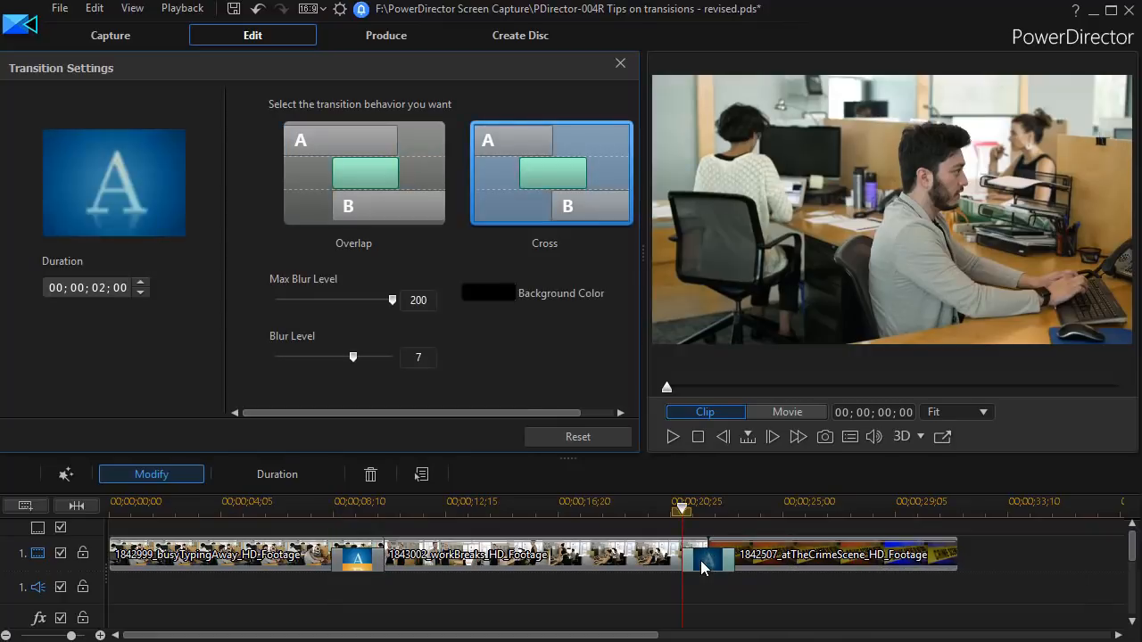
left_click(385, 170)
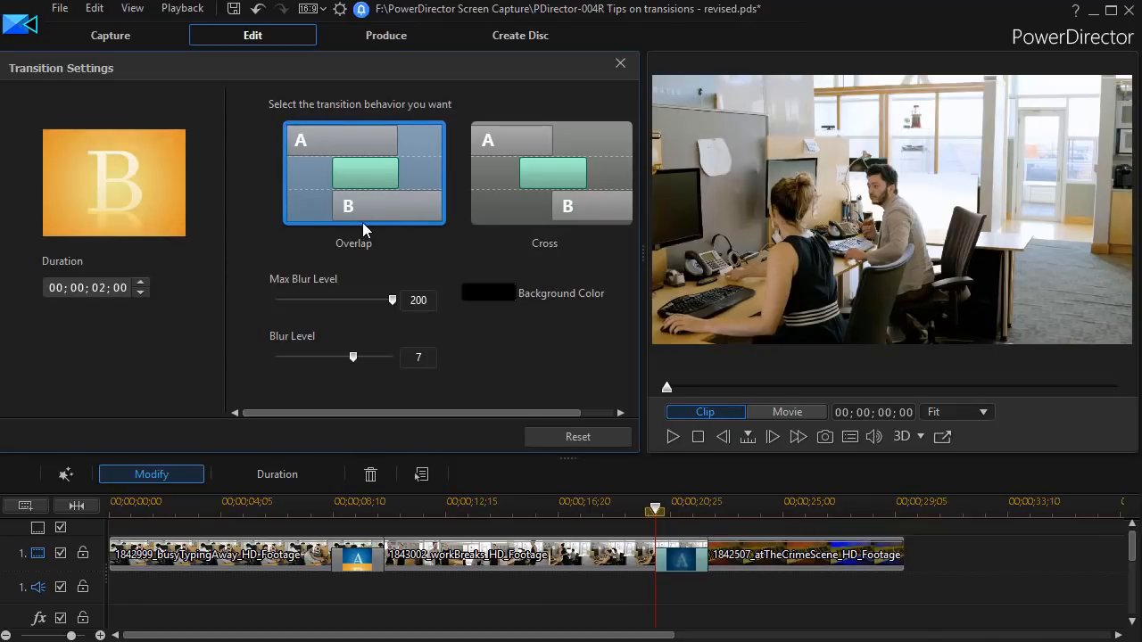
left_click(557, 204)
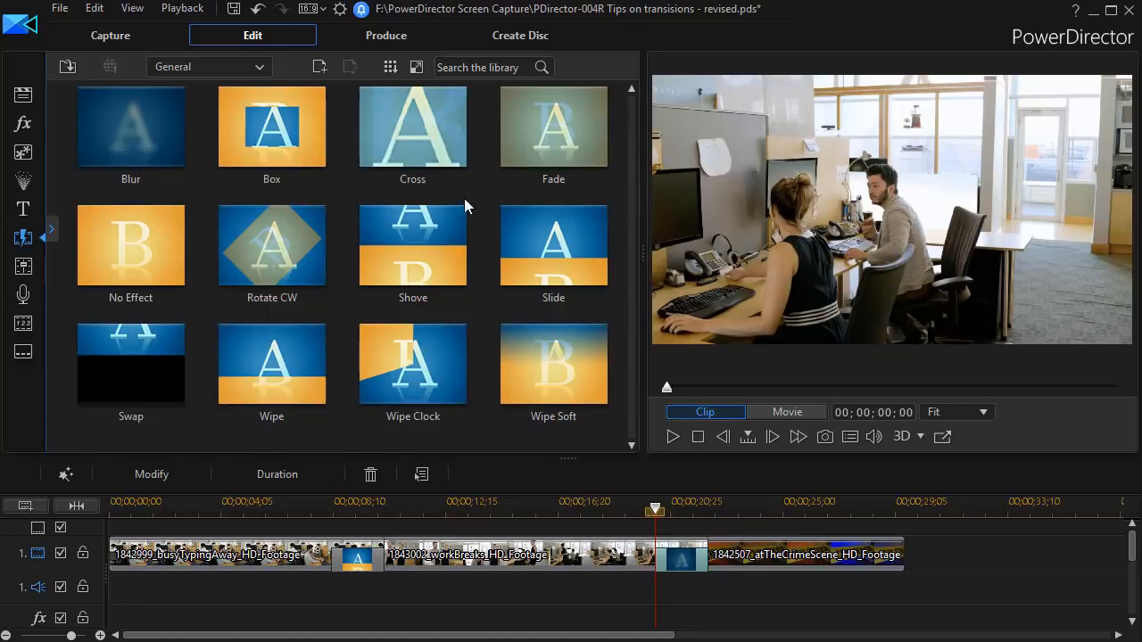
left_click_drag(639, 244, 341, 249)
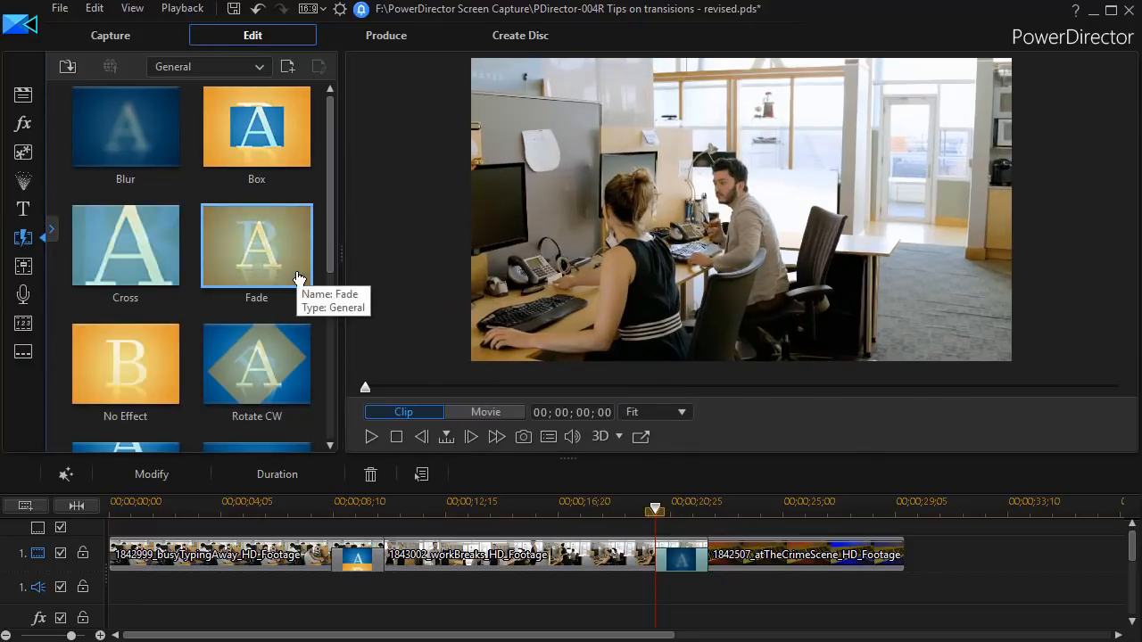